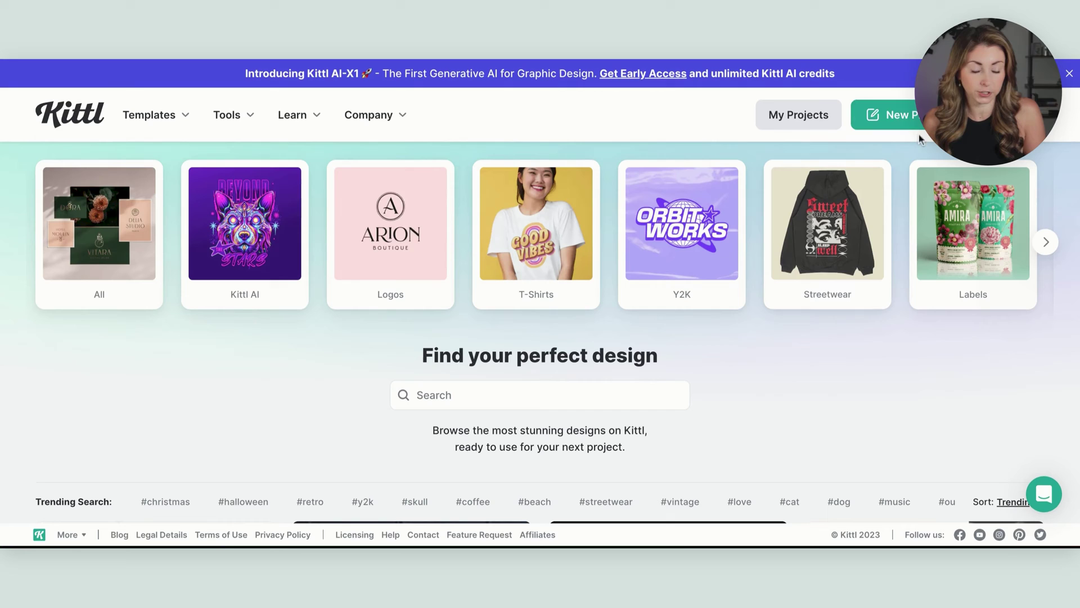
# Step: Start a new design and browse the POD presets down to the Printify T-Shirt size (4200 × 4800 px)
pyautogui.click(910, 117)
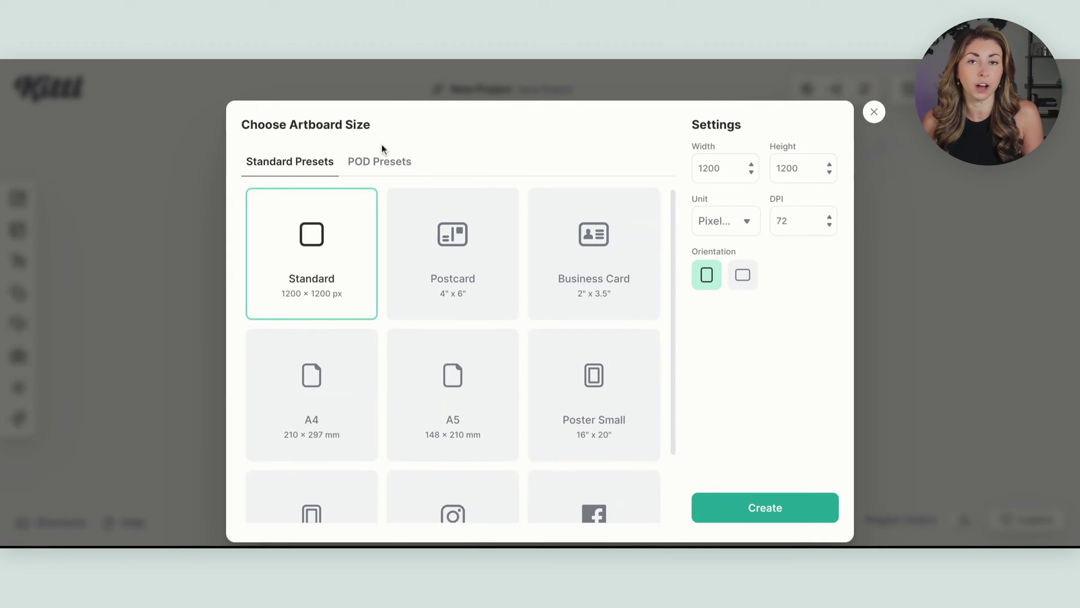
pyautogui.click(380, 163)
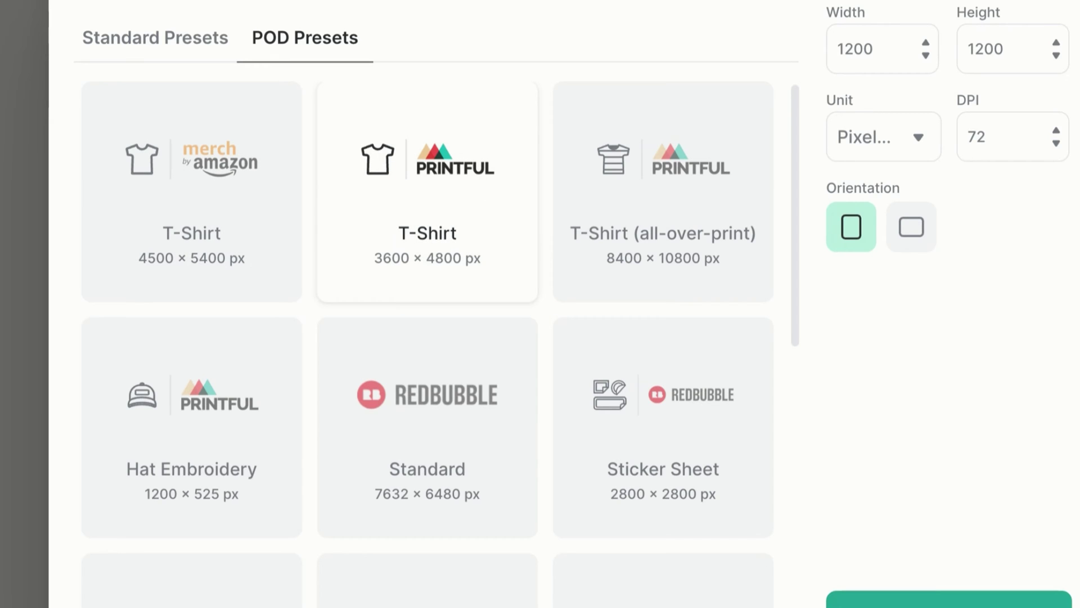
pyautogui.scroll(-1, 428, 337)
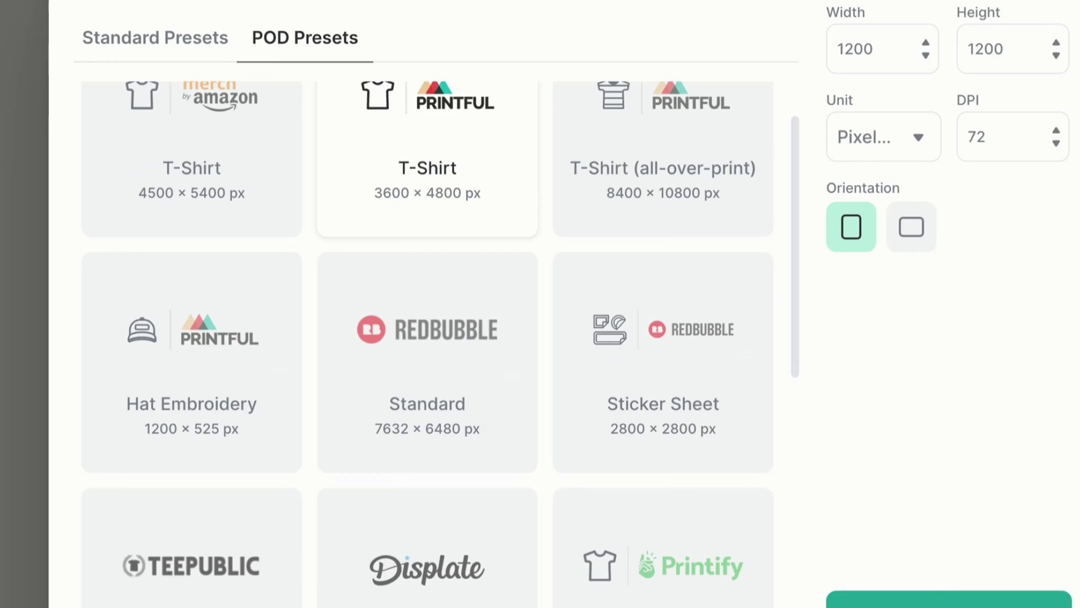
pyautogui.scroll(-5, 406, 355)
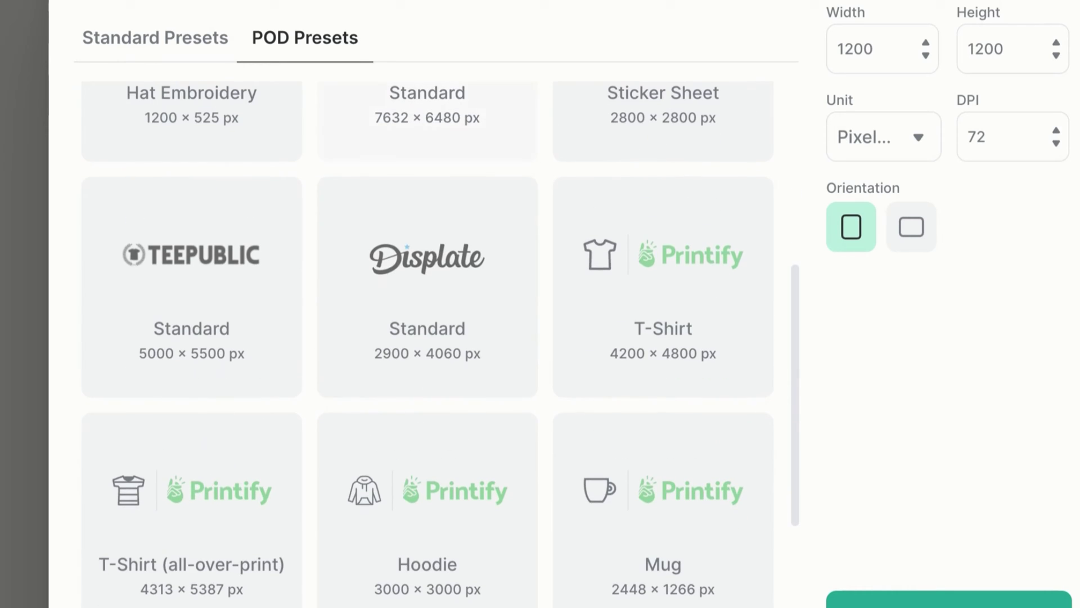
pyautogui.scroll(-1, 406, 355)
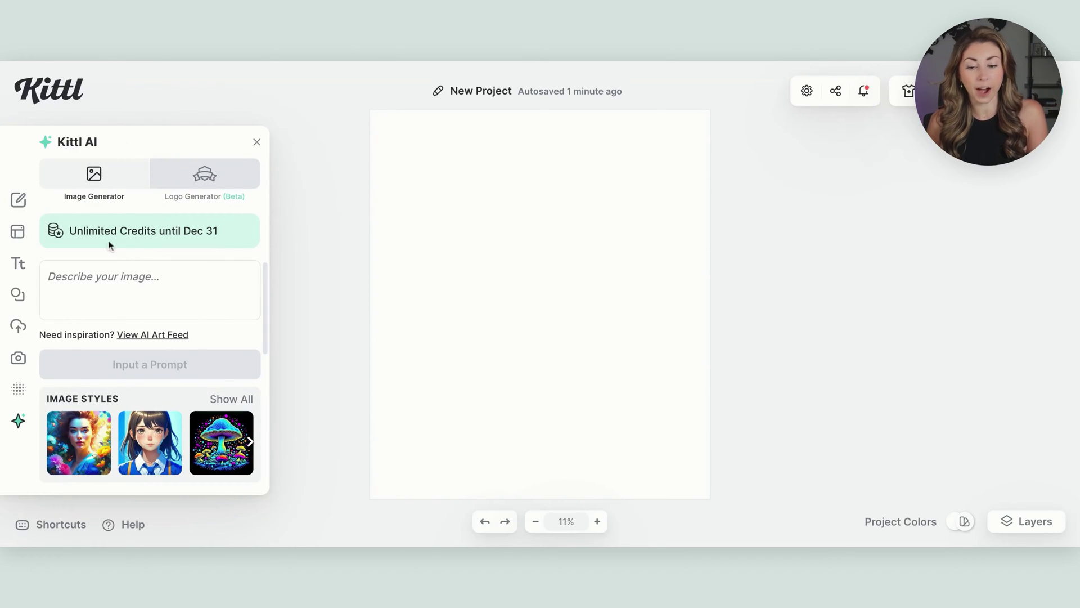
# Step: Switch the AI panel to Logo Generator and browse vintage scuba logos like Abyssal and Reef Pro
pyautogui.click(206, 176)
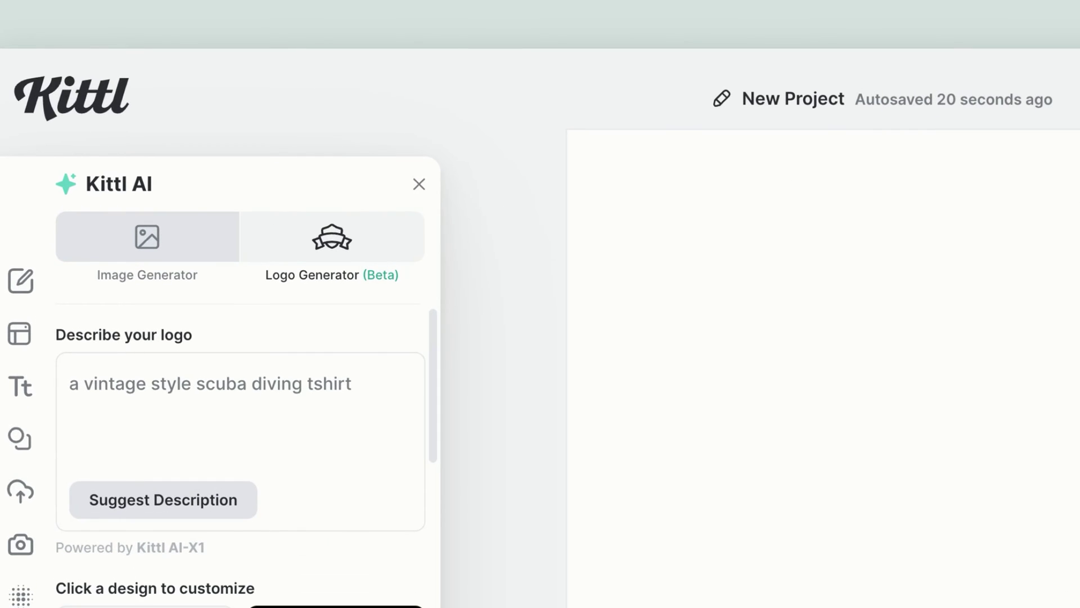
pyautogui.scroll(-1, 279, 447)
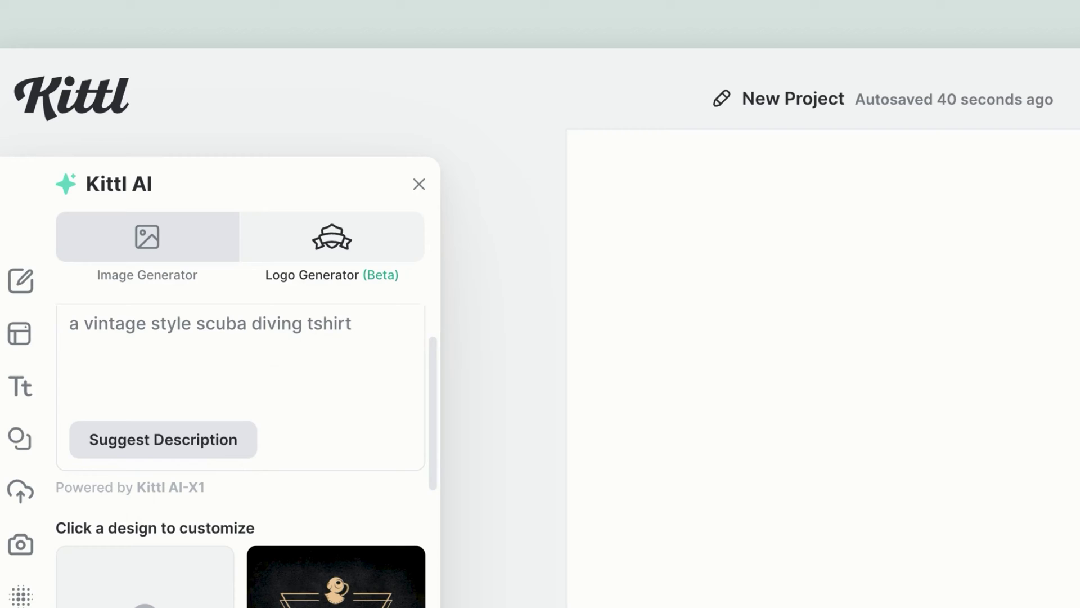
pyautogui.scroll(-3, 242, 450)
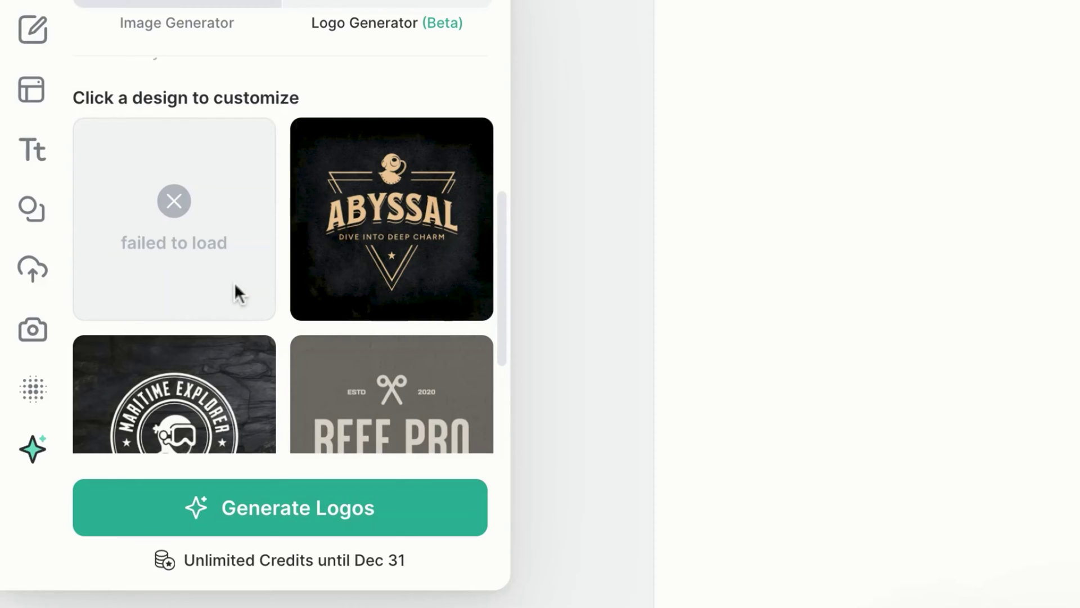
pyautogui.scroll(-2, 283, 257)
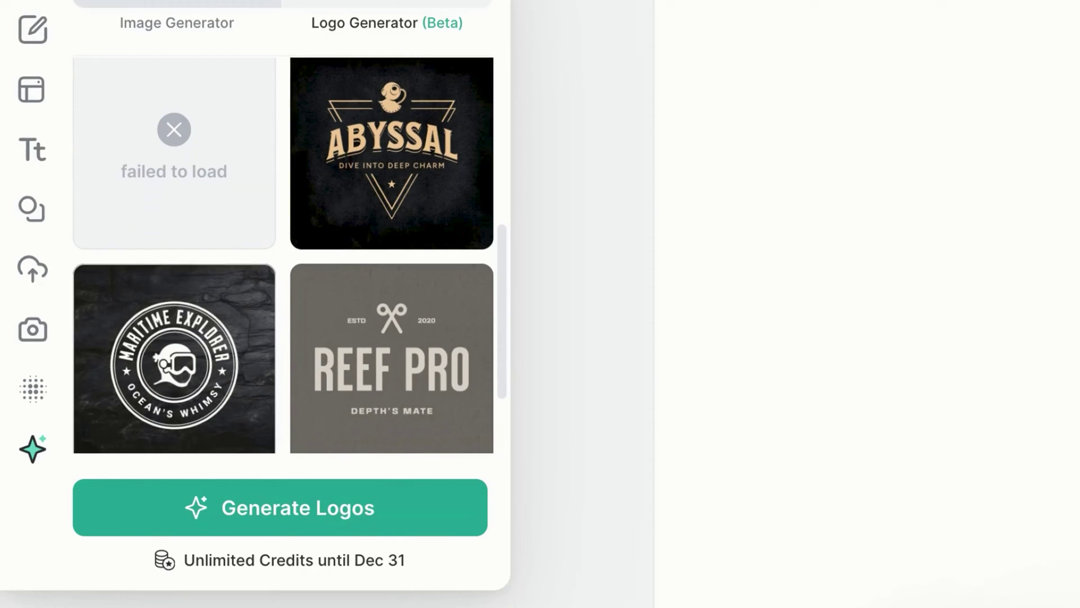
pyautogui.scroll(-1, 451, 309)
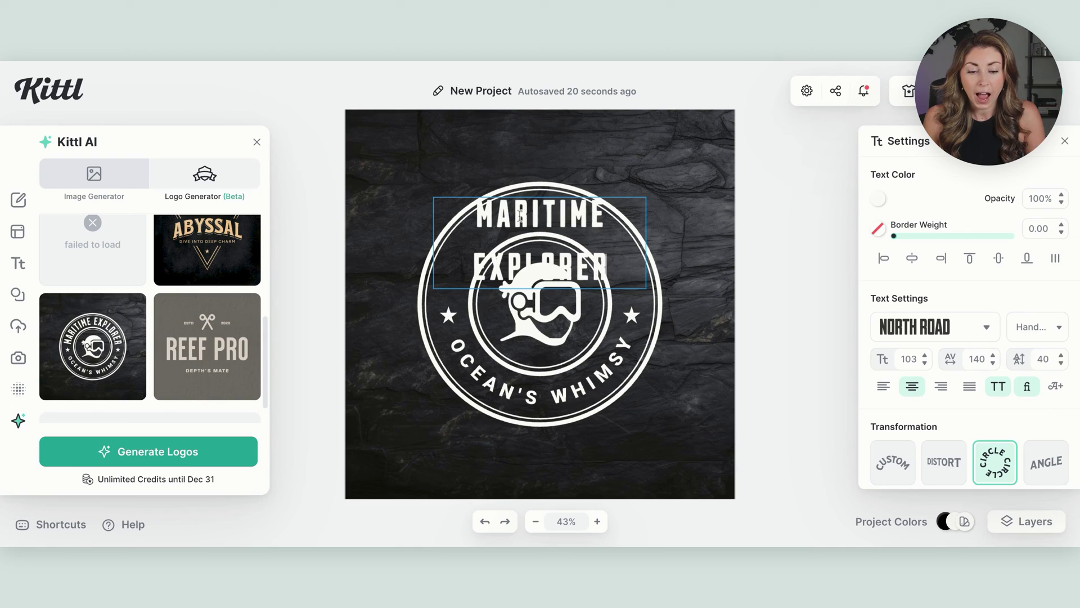
# Step: Select the whole MARITIME EXPLORER title on the loaded badge
pyautogui.doubleClick(521, 216)
pyautogui.tripleClick(521, 215)
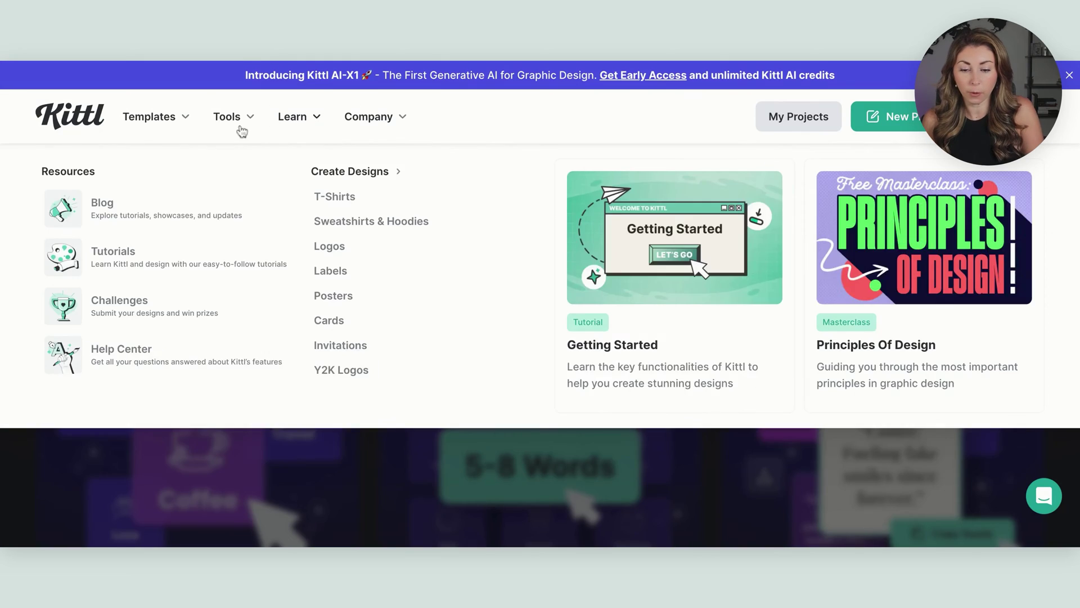
# Step: Go to Tools > AI Quote Generator and scroll through its three-step overview
pyautogui.moveTo(240, 117)
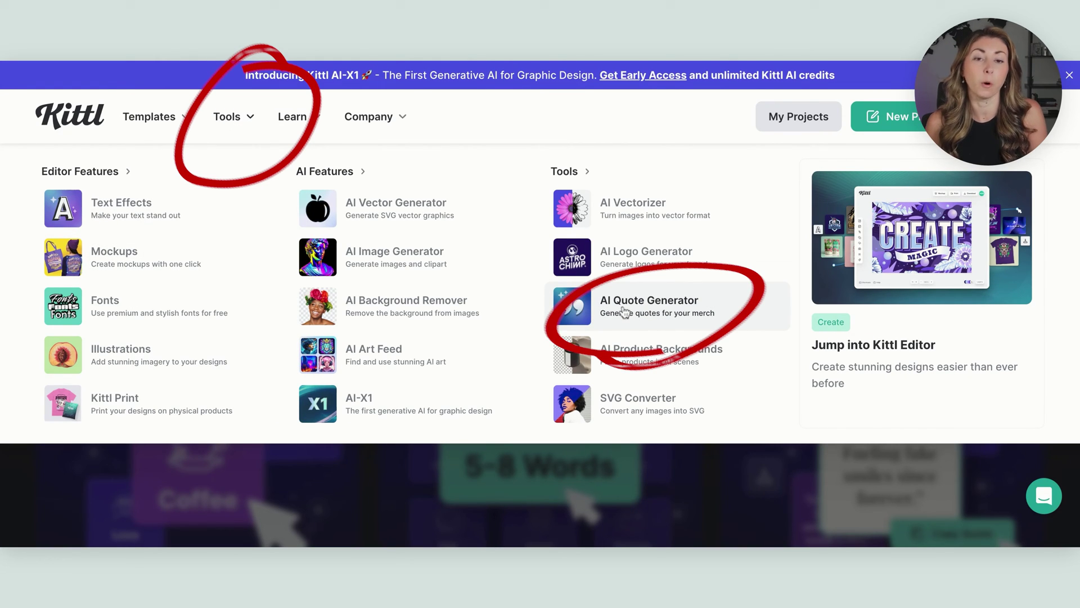
pyautogui.scroll(-10, 441, 433)
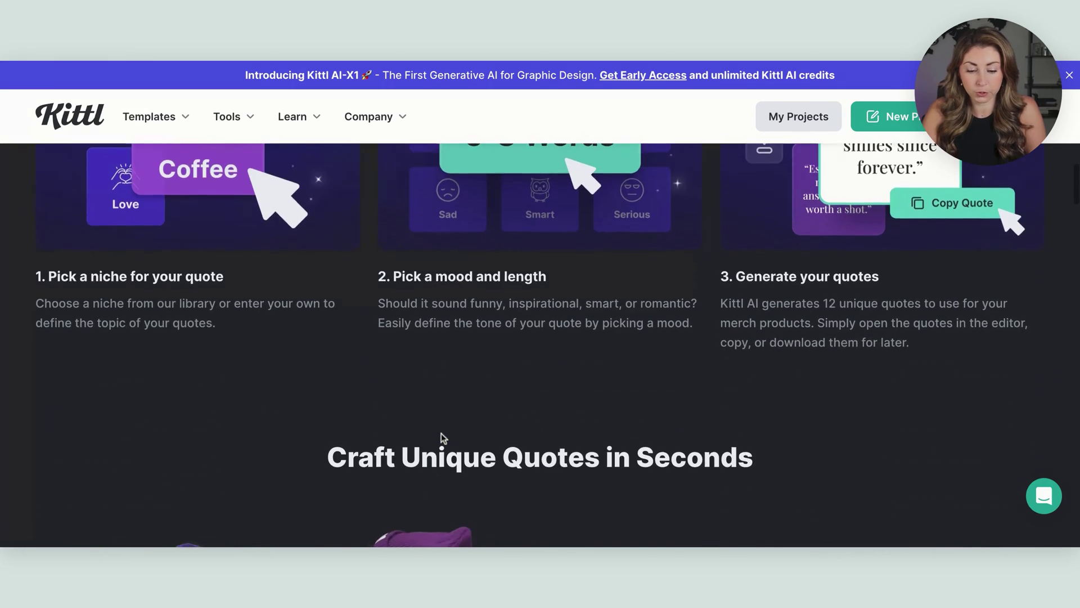
pyautogui.scroll(-3, 442, 434)
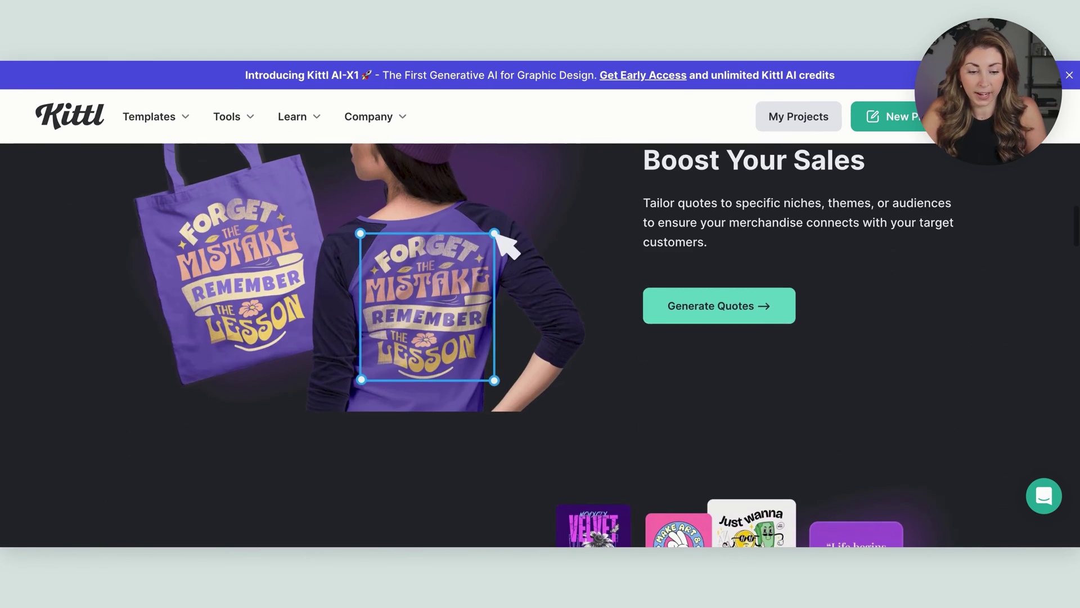
# Step: Generate Funny, 2-4 word quotes for the custom niche 'scuba'
pyautogui.click(752, 308)
pyautogui.scroll(-5, 350, 405)
pyautogui.scroll(3, 574, 367)
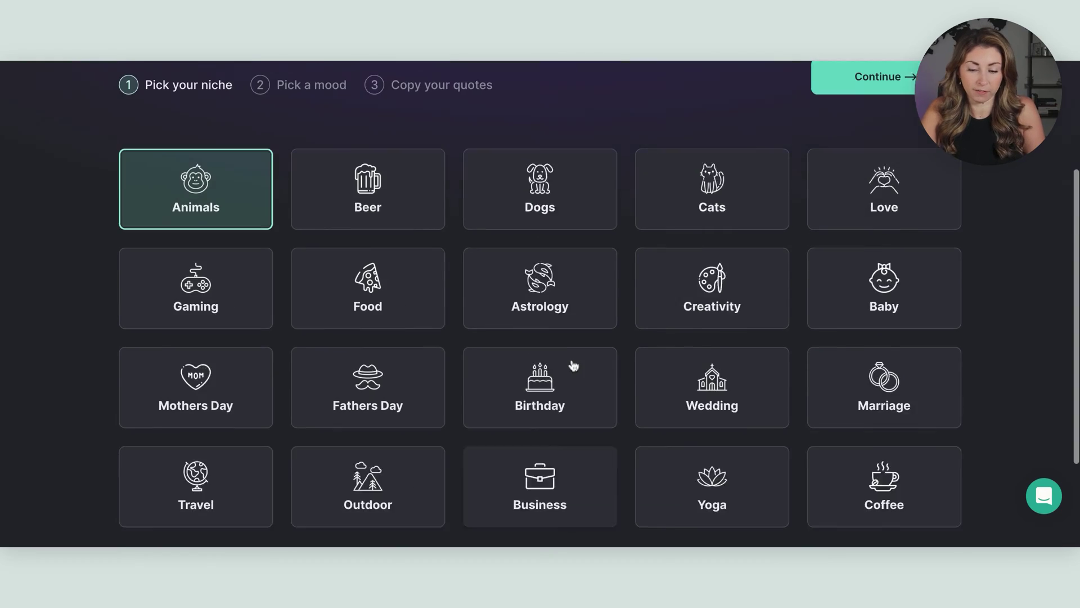
pyautogui.scroll(-3, 561, 329)
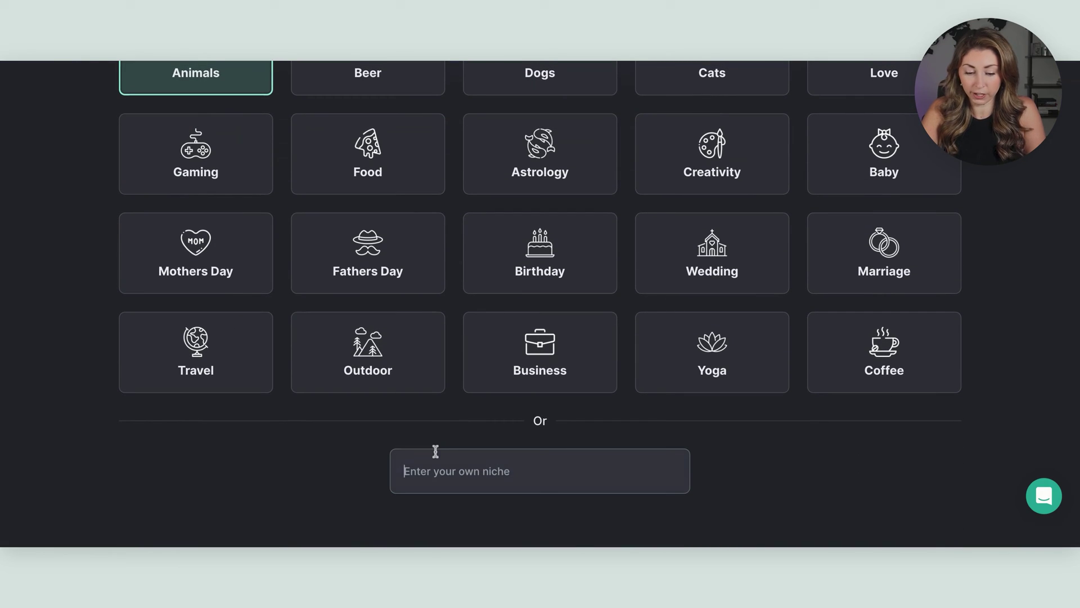
pyautogui.click(435, 451)
pyautogui.write('scuba divin')
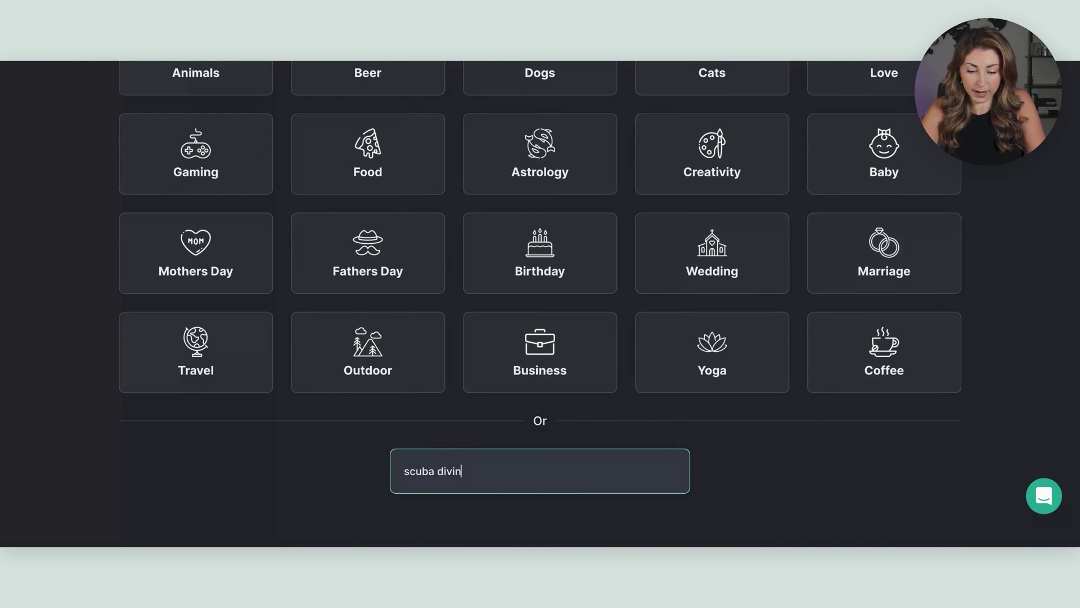
pyautogui.scroll(4, 977, 316)
pyautogui.click(883, 208)
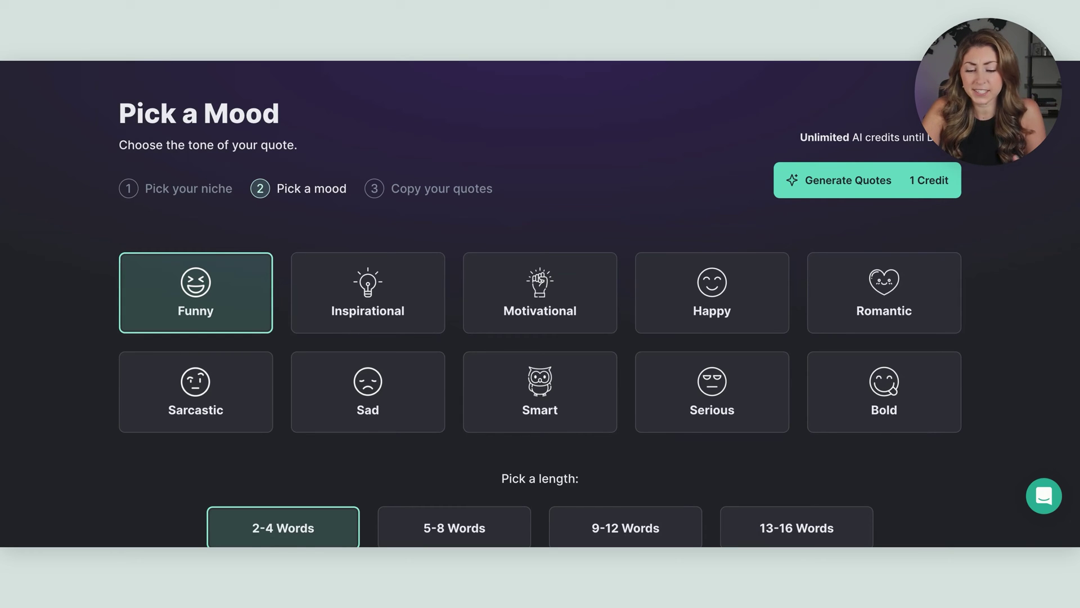
pyautogui.scroll(-1, 346, 494)
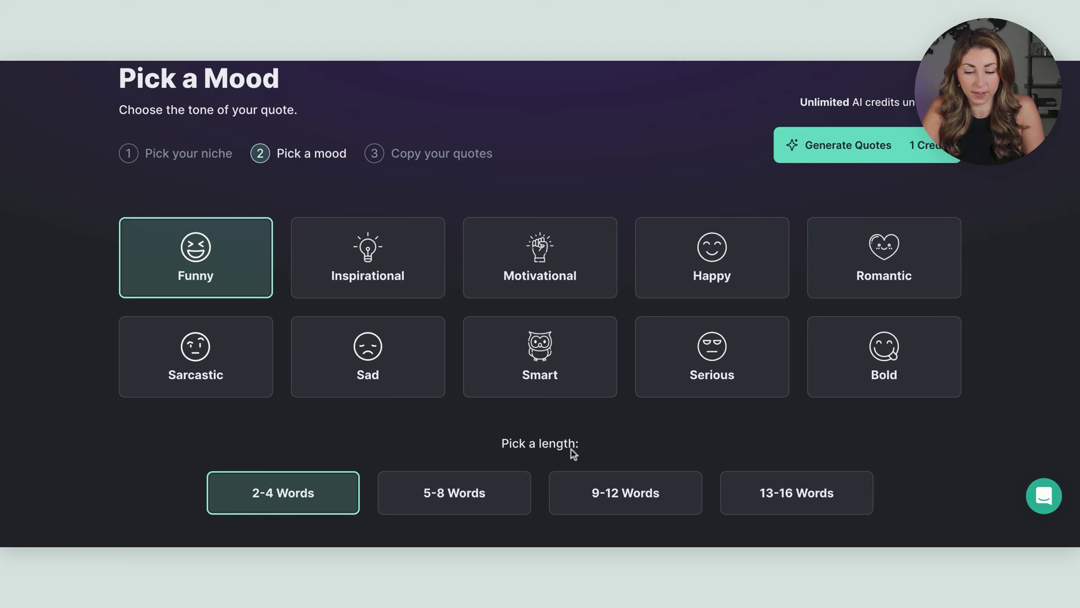
pyautogui.click(883, 147)
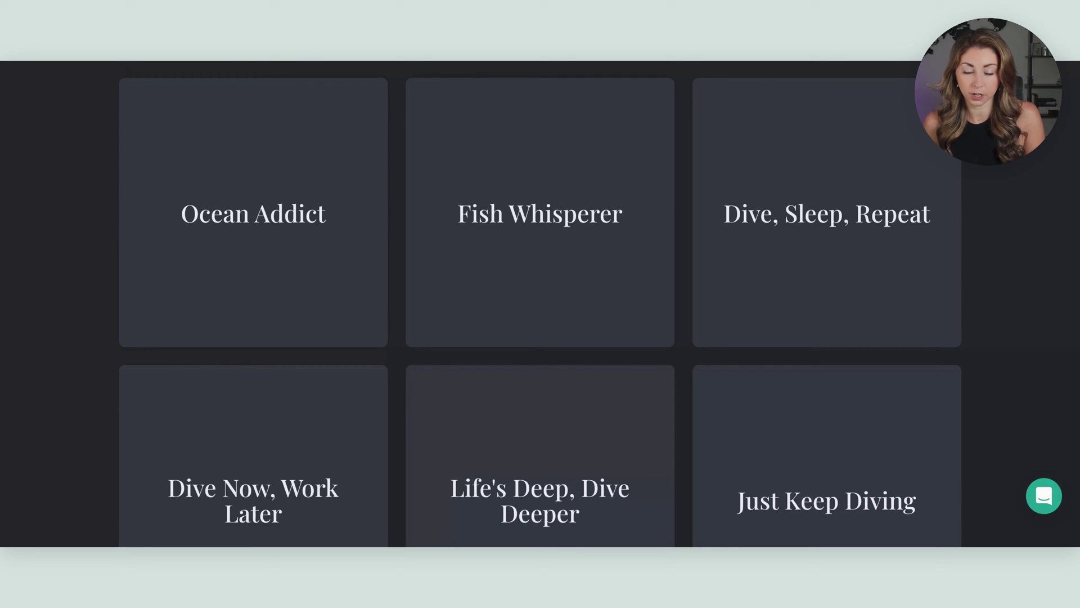
# Step: Scroll through the generated diving quotes to the 'Decompressing, Literally' card
pyautogui.scroll(-3, 225, 272)
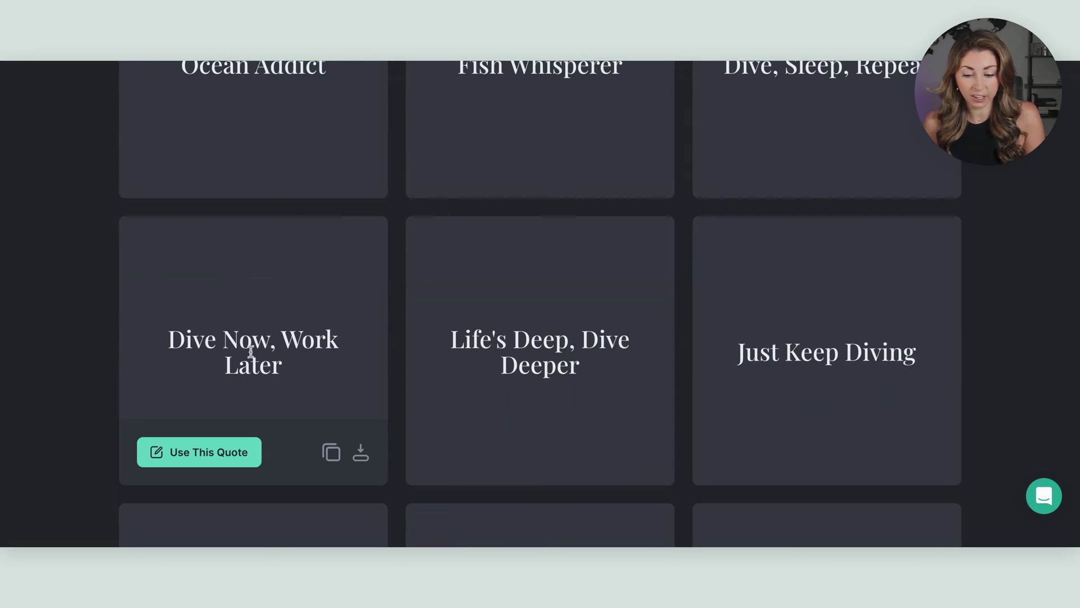
pyautogui.scroll(-2, 253, 334)
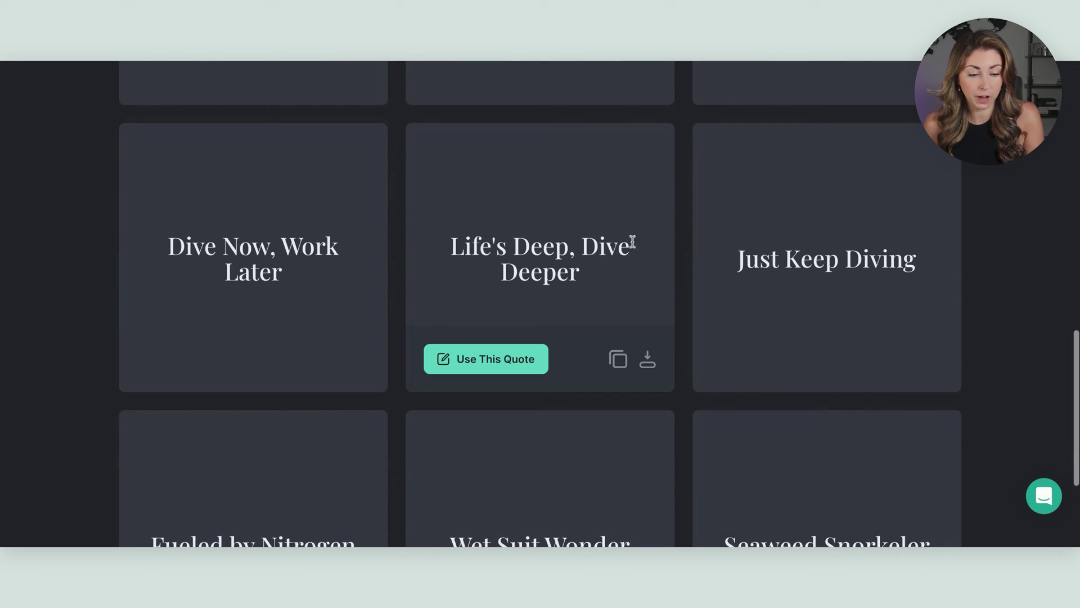
pyautogui.scroll(-3, 647, 244)
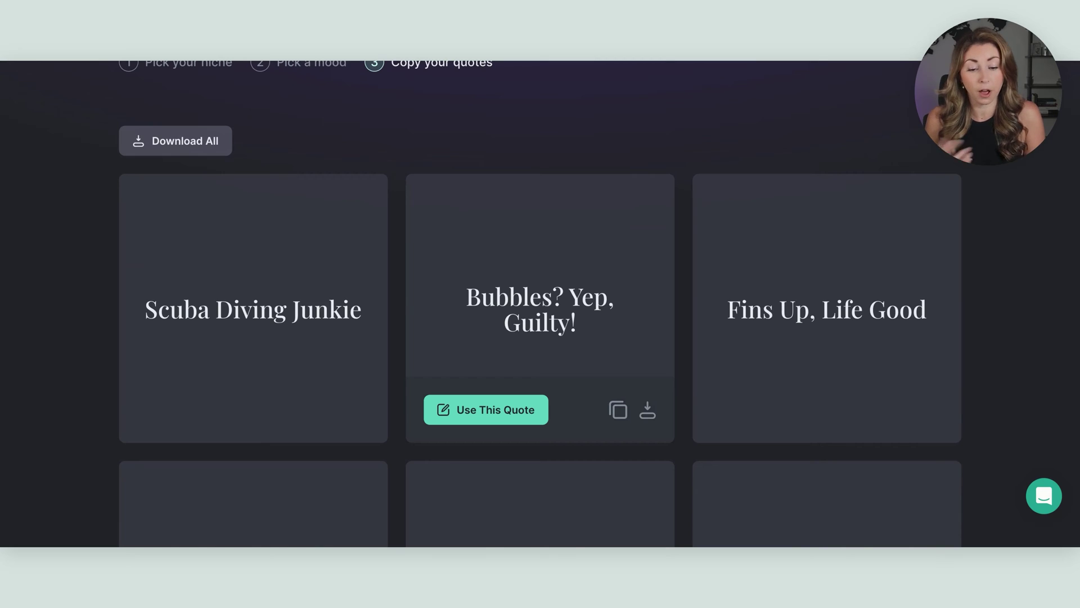
pyautogui.scroll(-2, 540, 304)
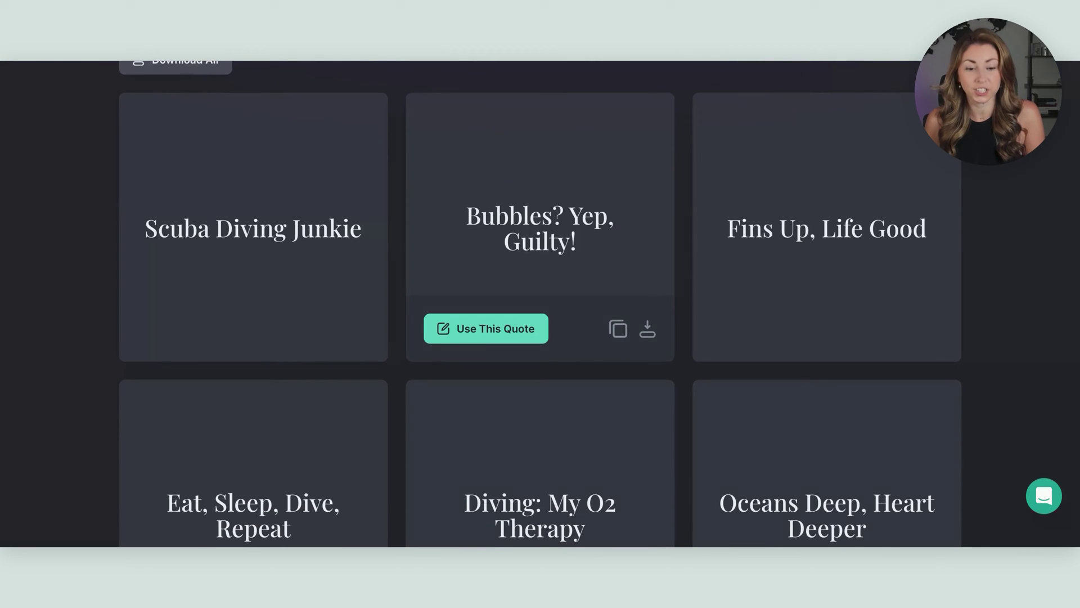
pyautogui.scroll(-2, 540, 304)
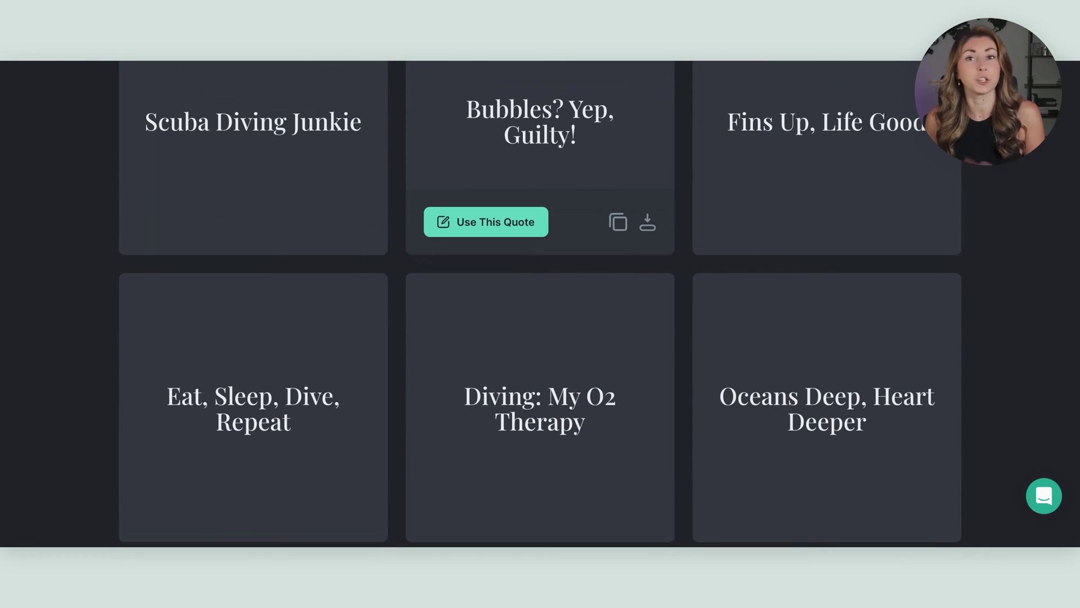
pyautogui.scroll(-7, 540, 304)
pyautogui.moveTo(807, 308)
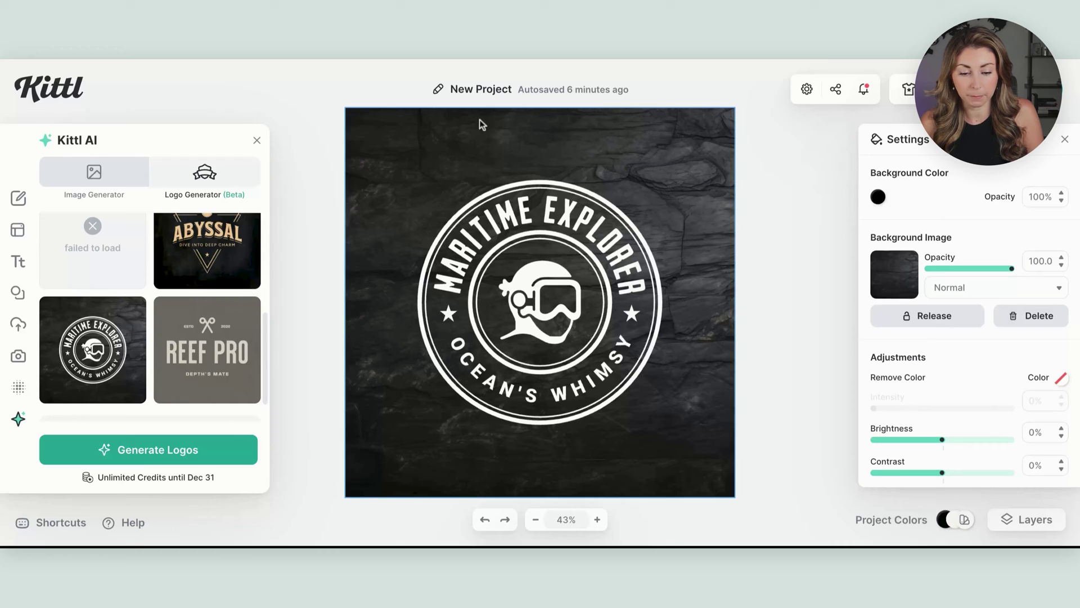
# Step: Change the top curved text of the badge to DECOMPRESSING
pyautogui.click(491, 230)
pyautogui.doubleClick(491, 230)
pyautogui.write('D')
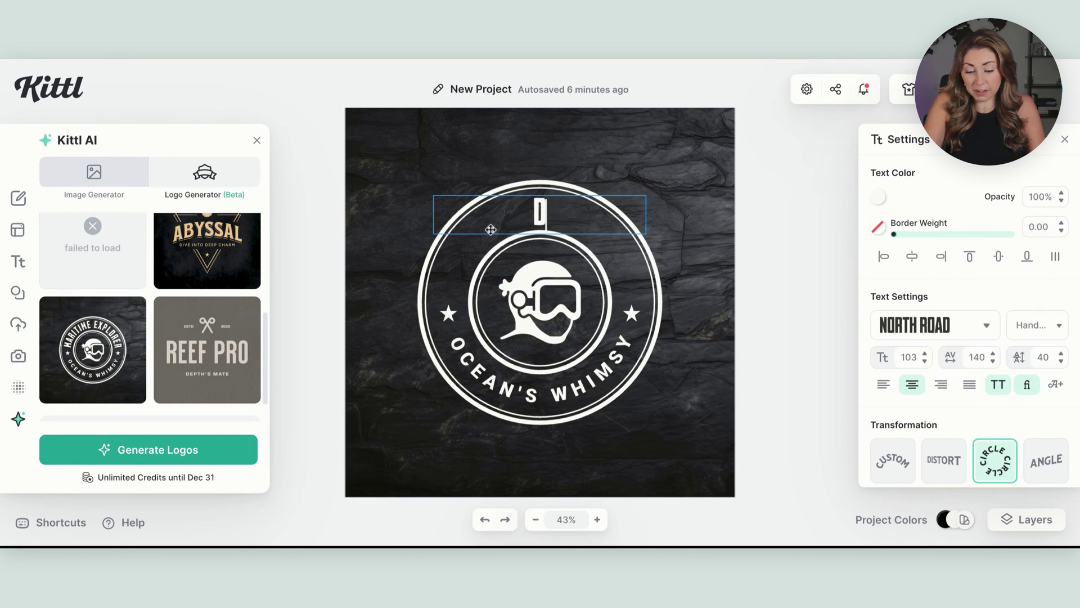
pyautogui.write('ECOMPRESSION')
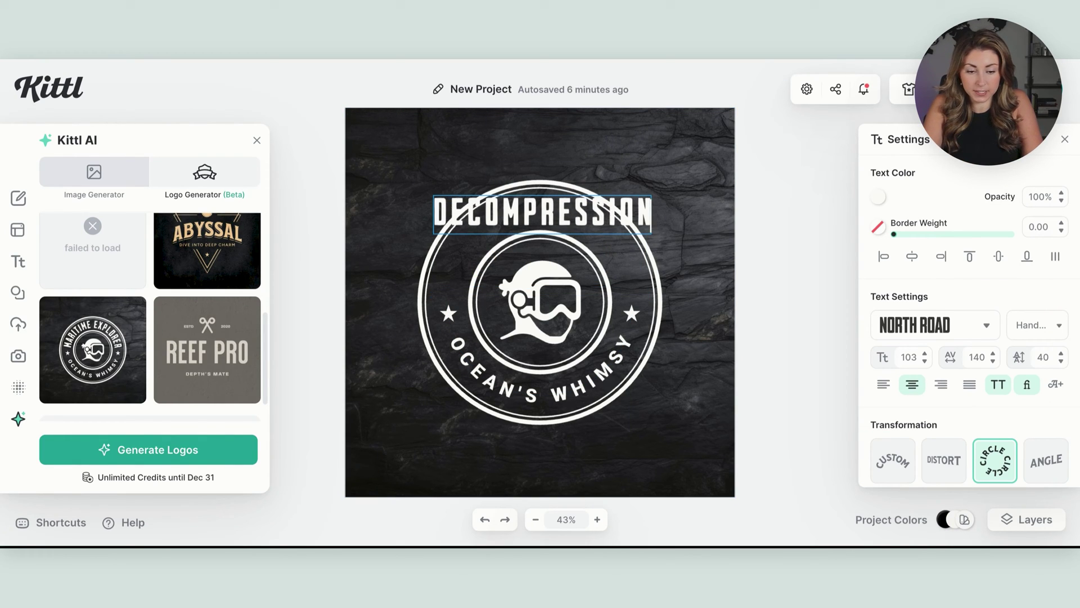
pyautogui.press('BackSpace')
pyautogui.press('BackSpace')
pyautogui.write('NG')
pyautogui.press('Escape')
# Step: Replace the bottom OCEAN'S WHIMSY text with (LITERALLY) and review both curved texts' settings
pyautogui.click(567, 390)
pyautogui.doubleClick(568, 390)
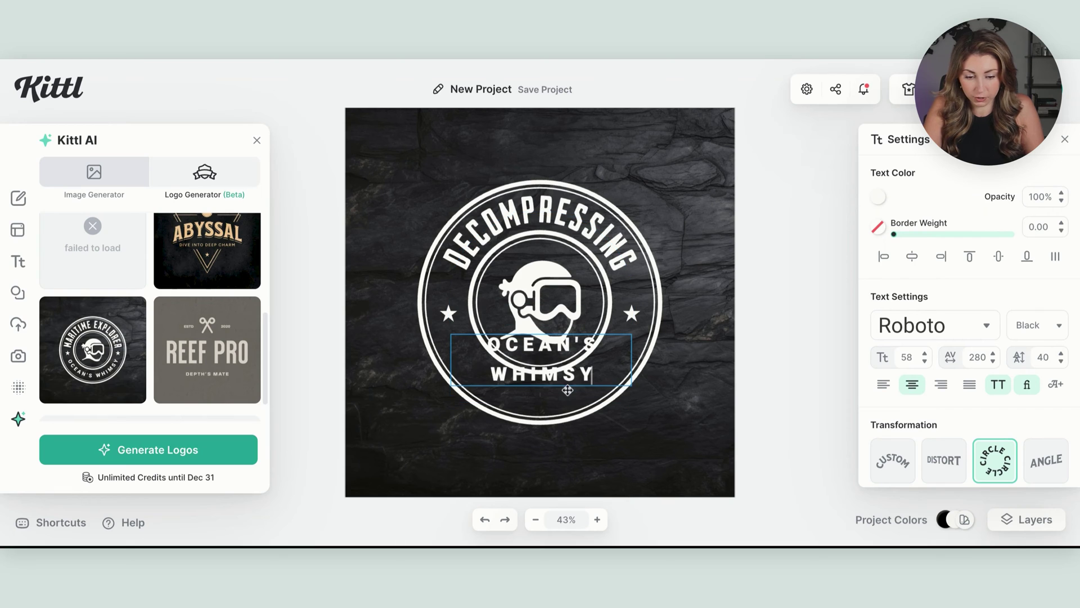
pyautogui.hotkey('ctrl', 'a')
pyautogui.write('(LITERALLY)')
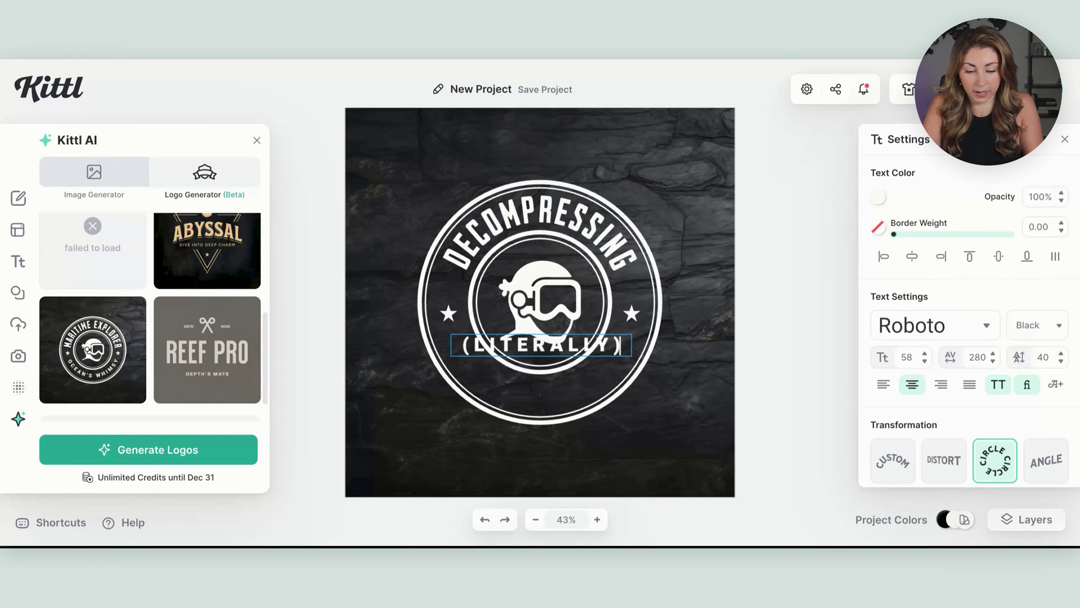
pyautogui.click(749, 377)
pyautogui.click(543, 217)
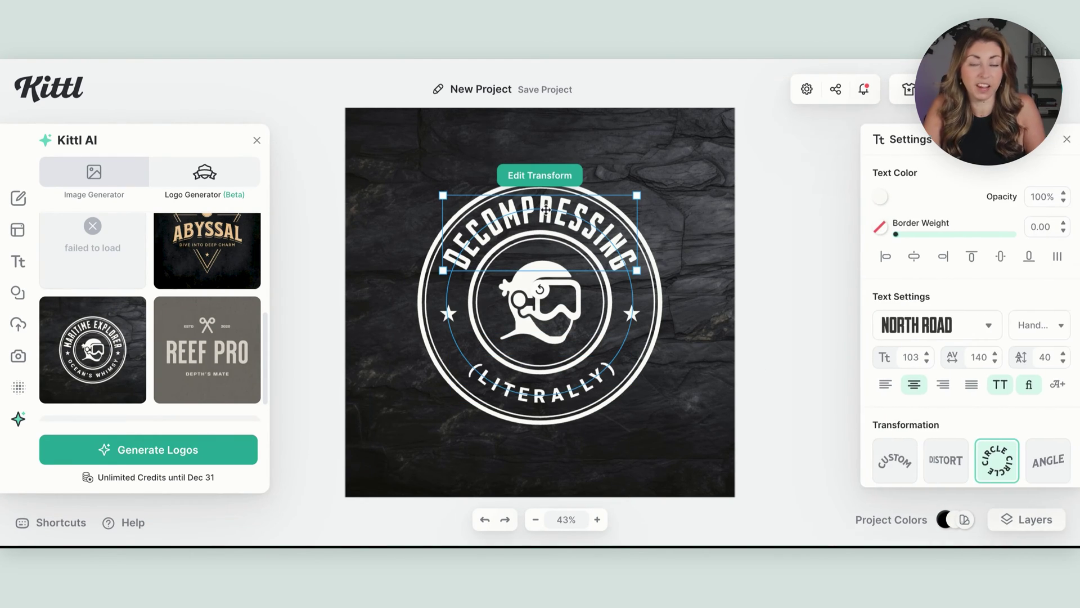
pyautogui.click(486, 380)
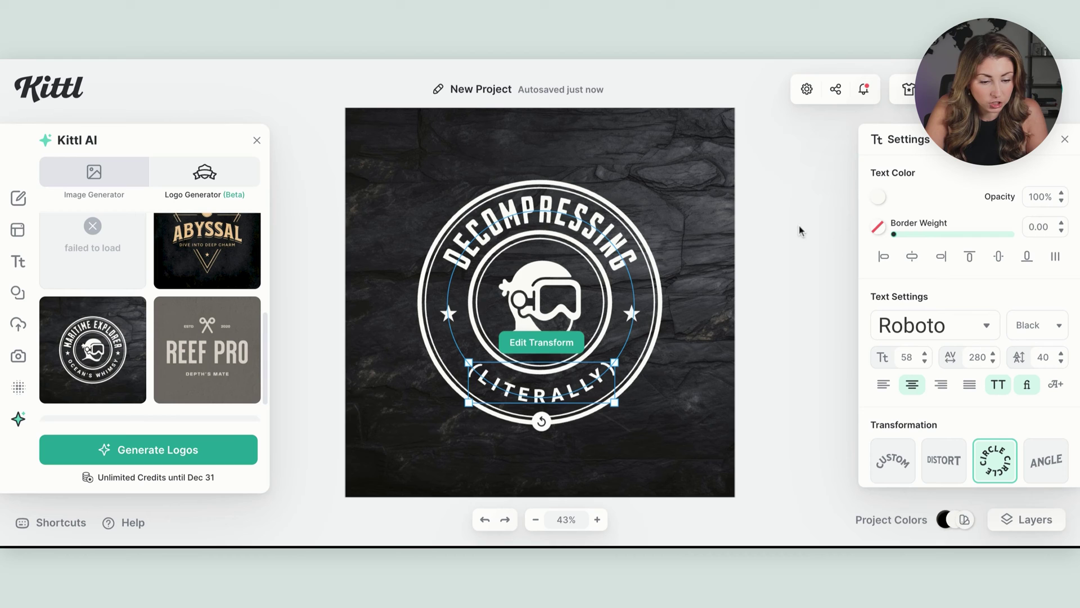
pyautogui.scroll(11, 928, 356)
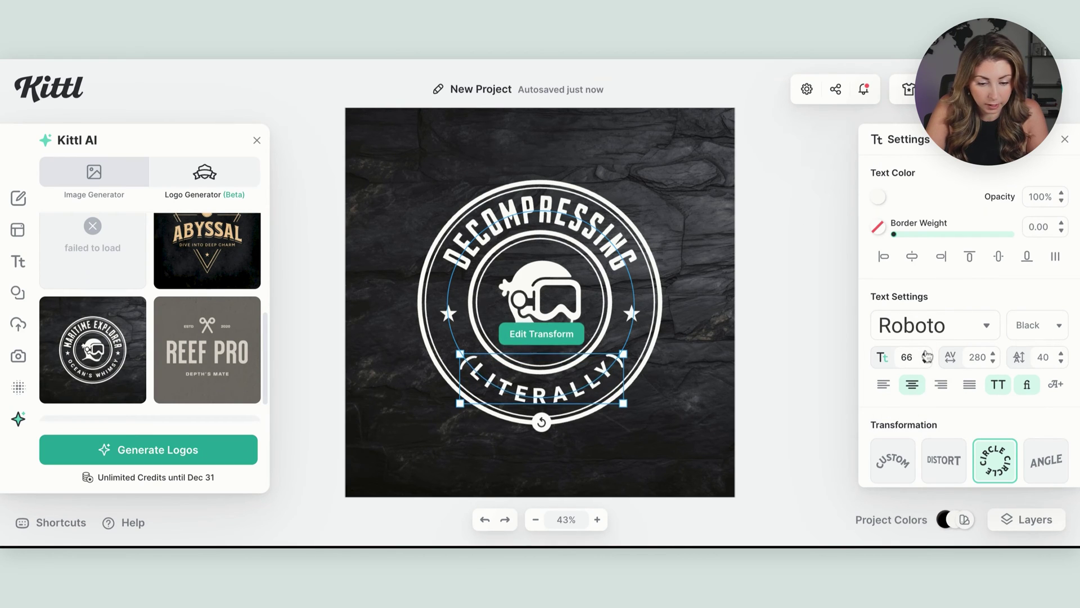
pyautogui.click(760, 267)
pyautogui.click(599, 274)
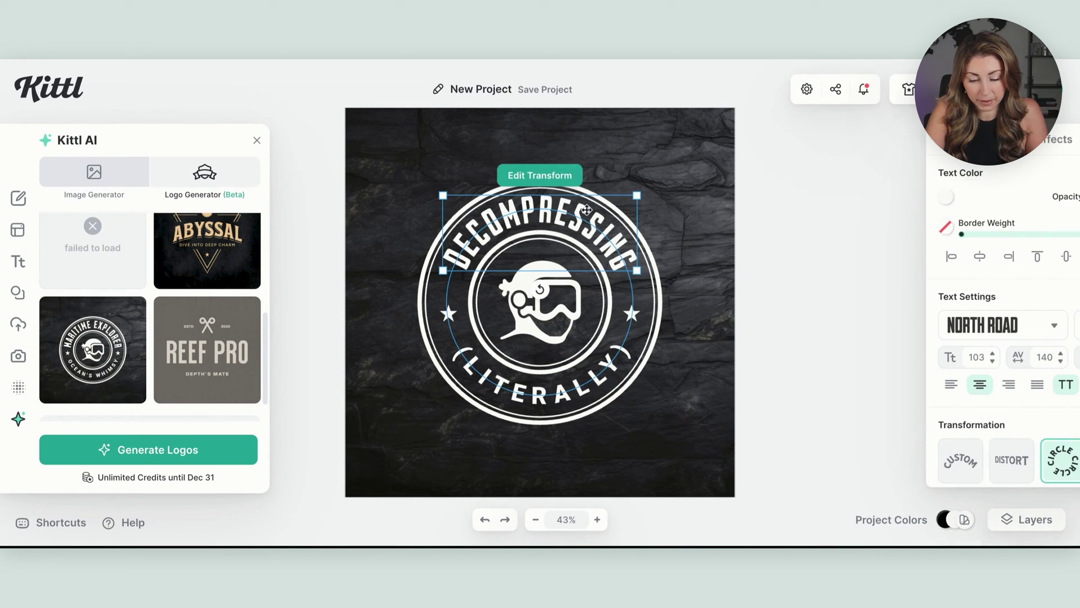
# Step: Set (LITERALLY) in North Road with letter spacing 97 and font size 79
pyautogui.click(547, 399)
pyautogui.click(885, 333)
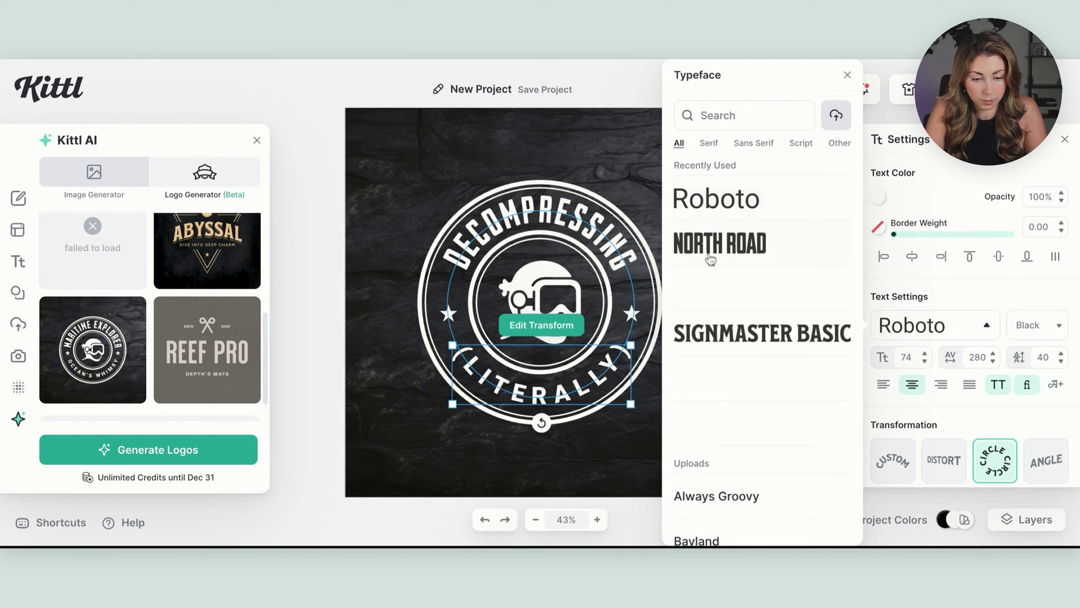
pyautogui.click(727, 248)
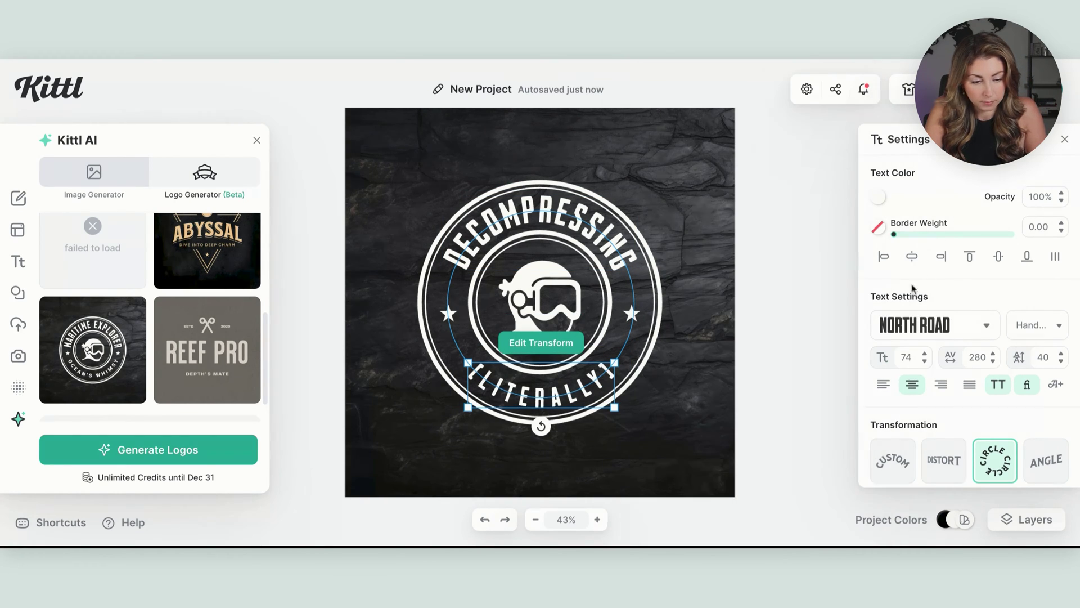
pyautogui.click(993, 362)
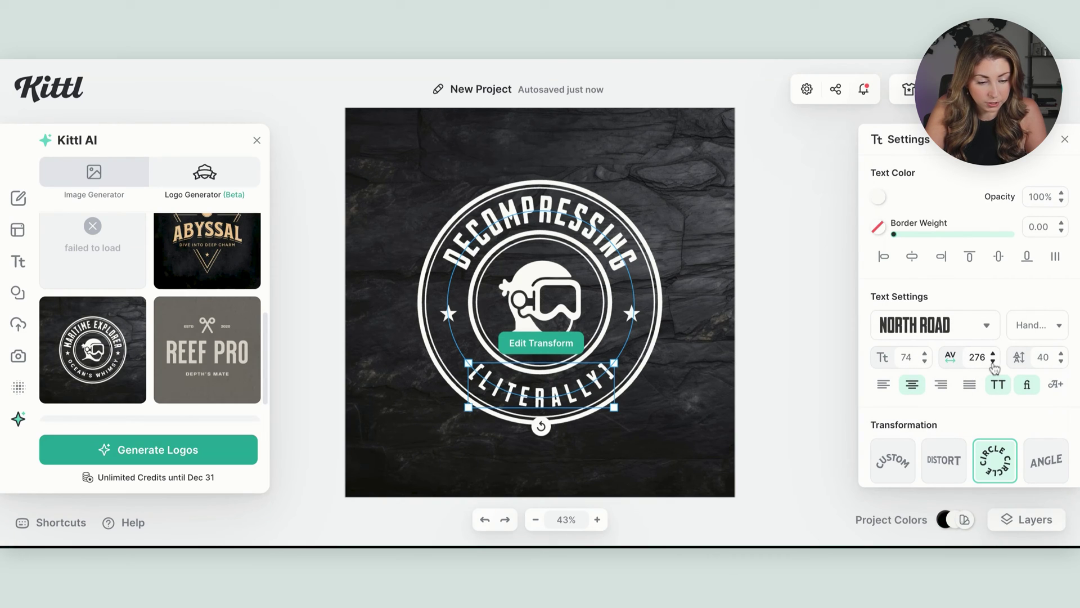
pyautogui.click(993, 361)
pyautogui.click(994, 362)
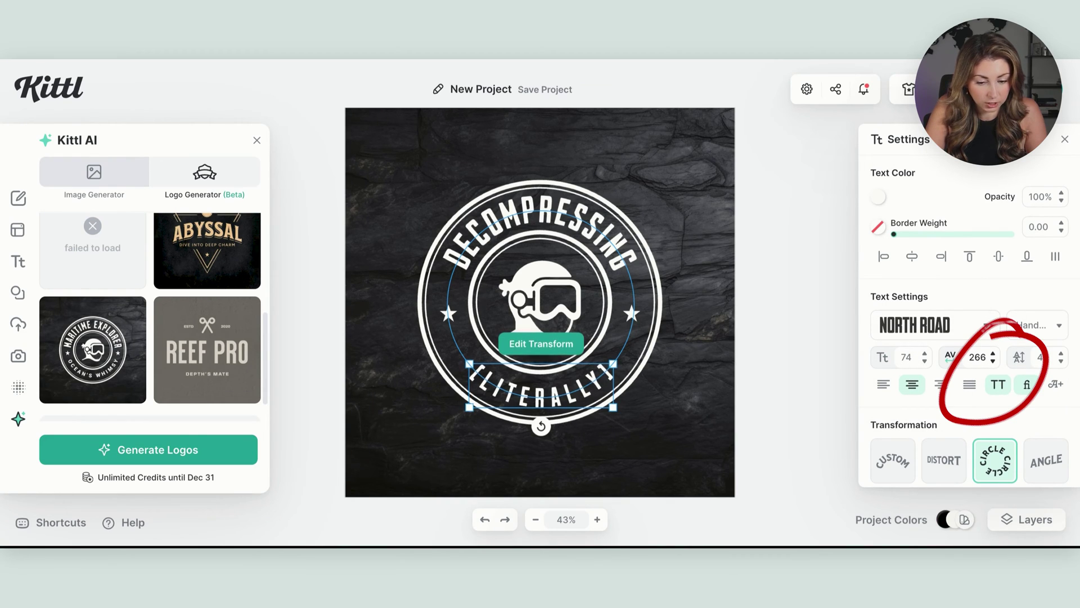
pyautogui.click(993, 362)
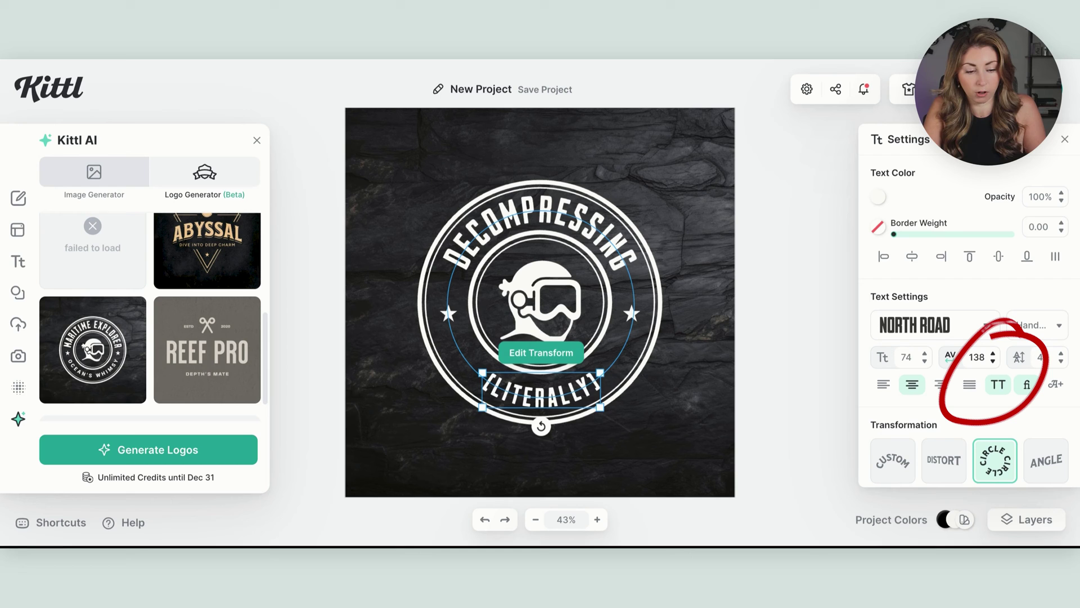
pyautogui.click(925, 353)
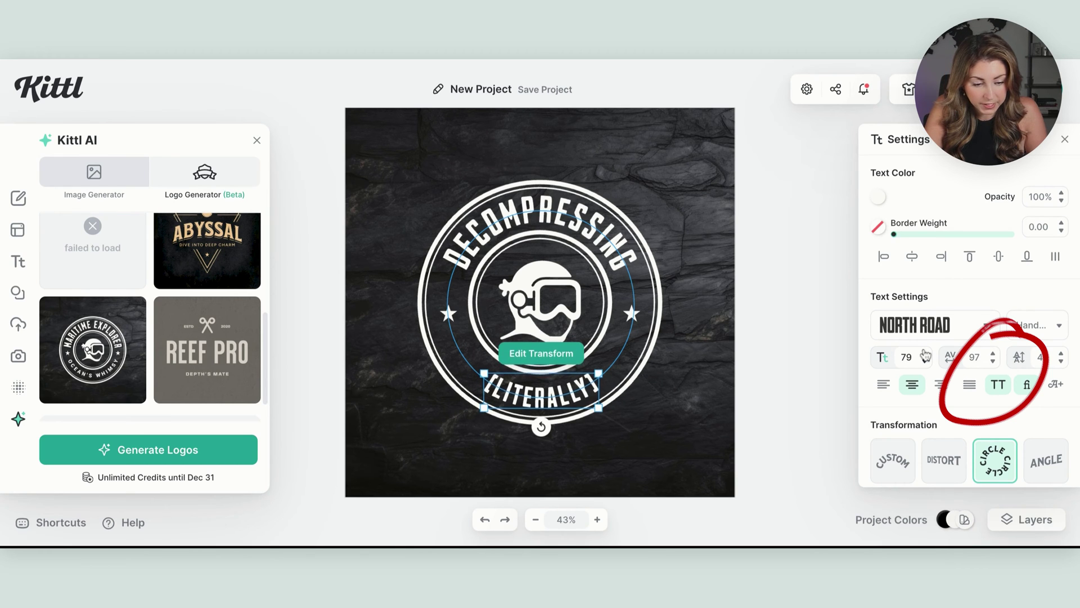
pyautogui.click(925, 352)
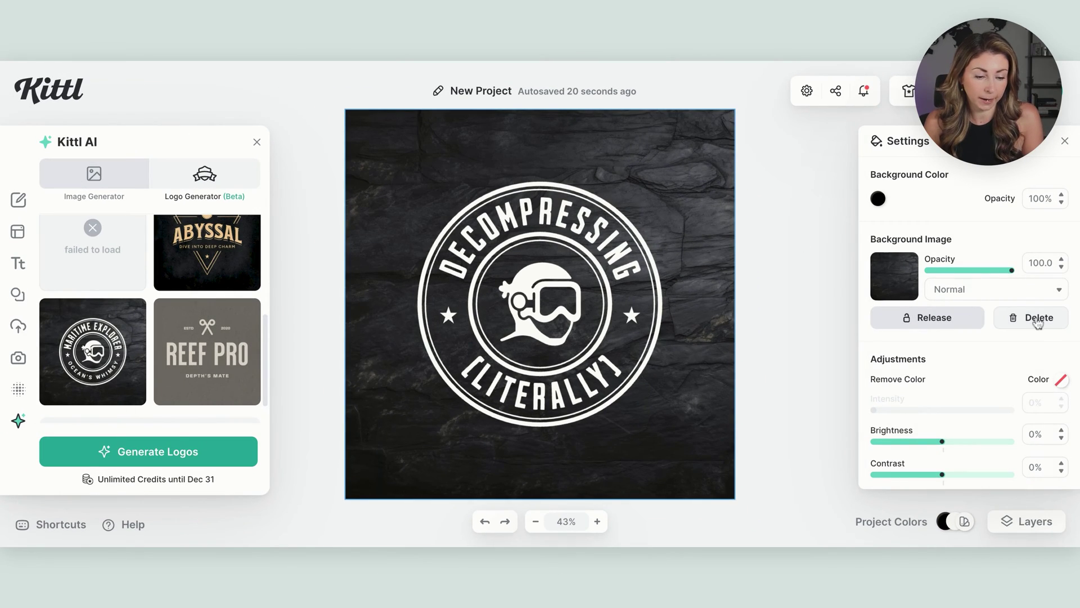
# Step: Delete the rock background image, leaving the badge on plain black
pyautogui.click(1035, 318)
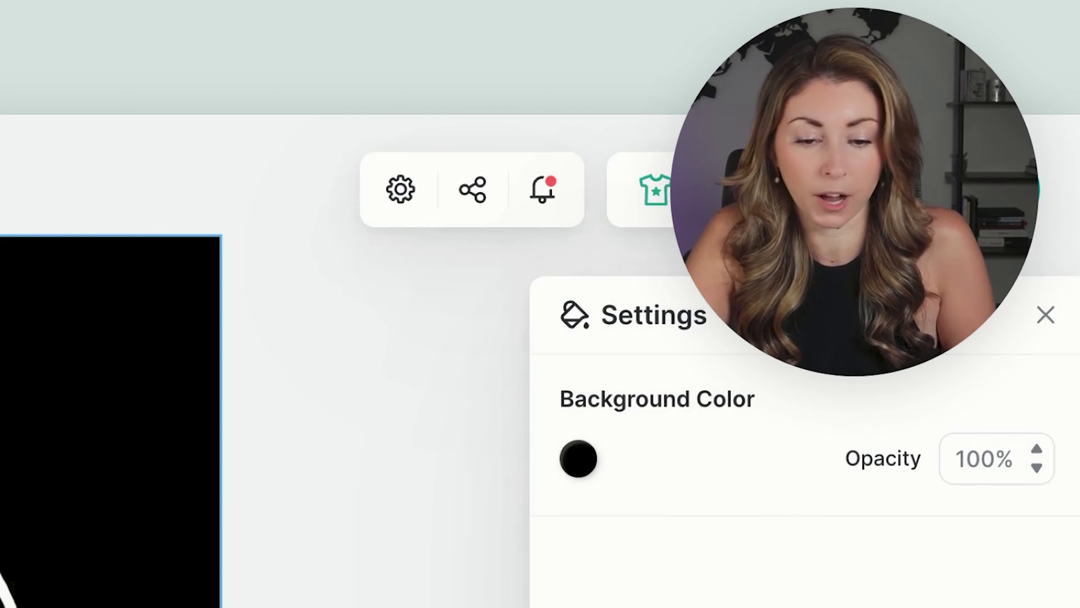
# Step: Preview the badge on T-shirt mockups, scrolling the T-SHIRTS list to the reclining-man photo
pyautogui.click(620, 157)
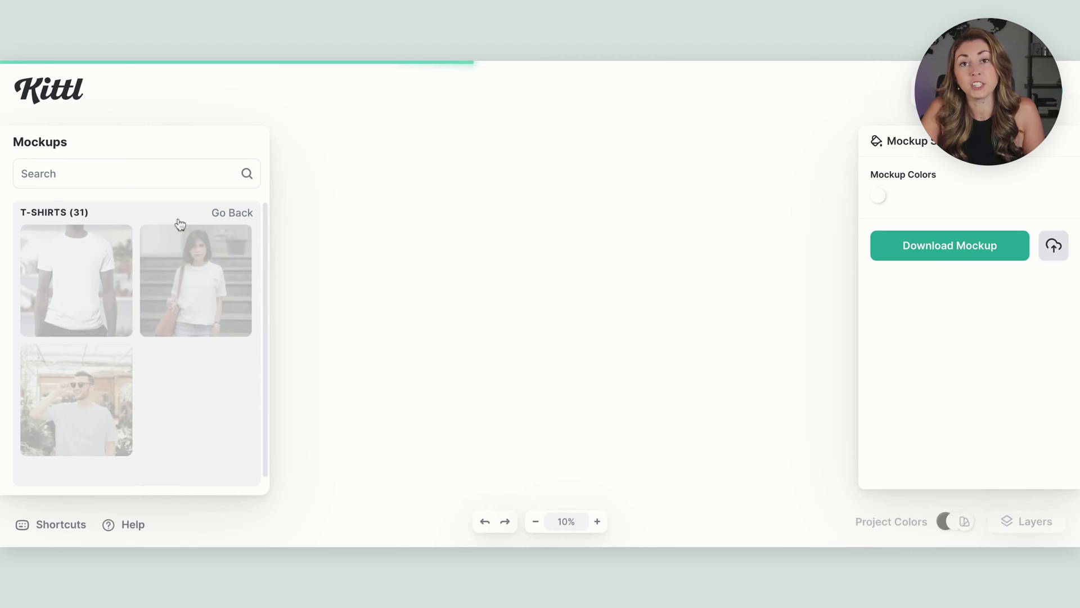
pyautogui.scroll(-2, 118, 307)
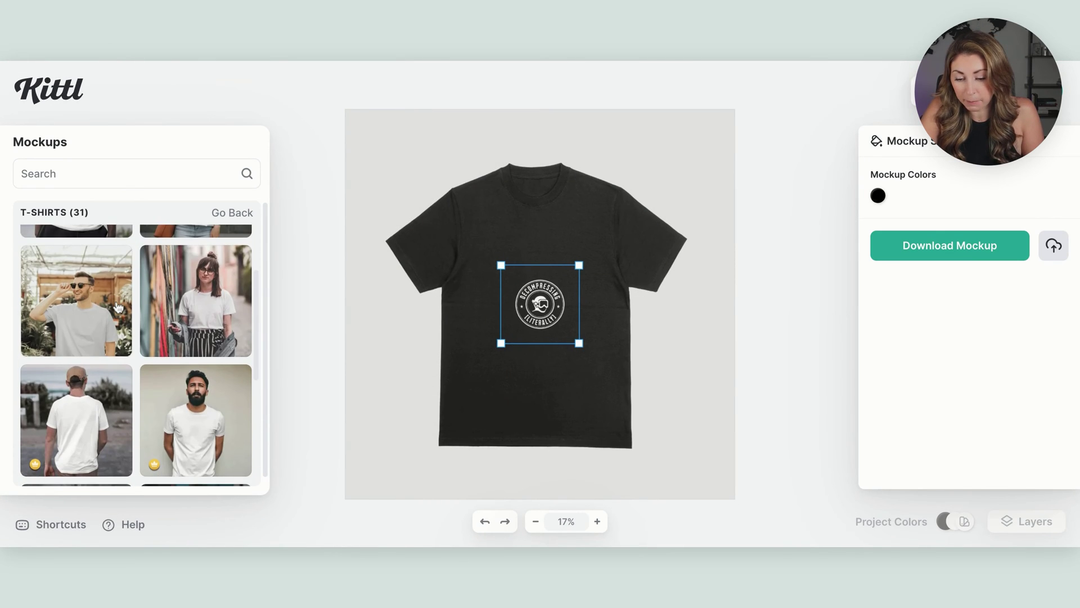
pyautogui.scroll(-3, 118, 307)
pyautogui.scroll(-2, 118, 307)
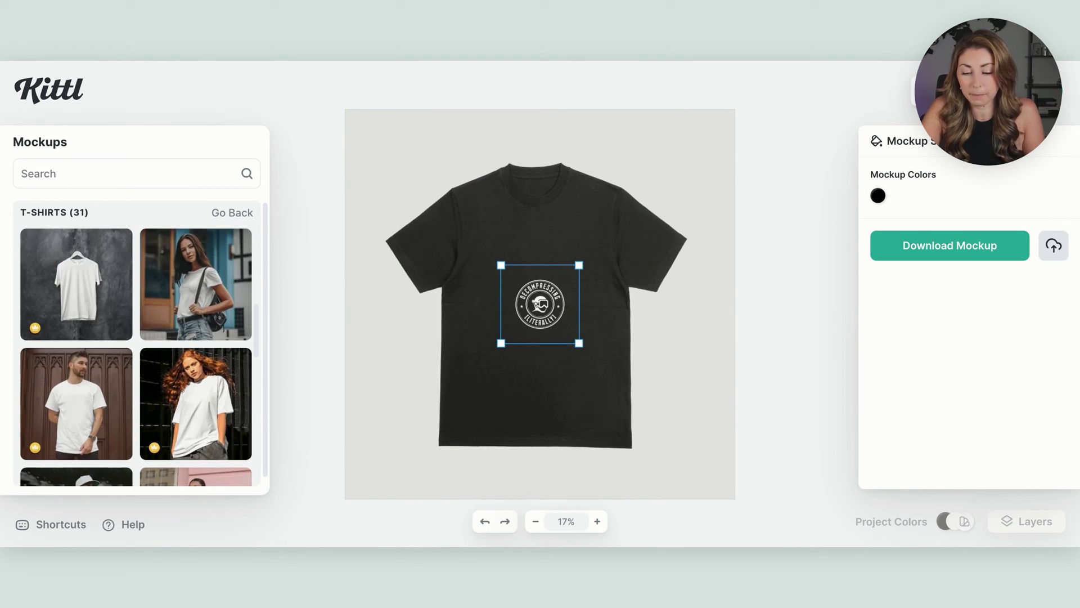
pyautogui.scroll(-5, 137, 354)
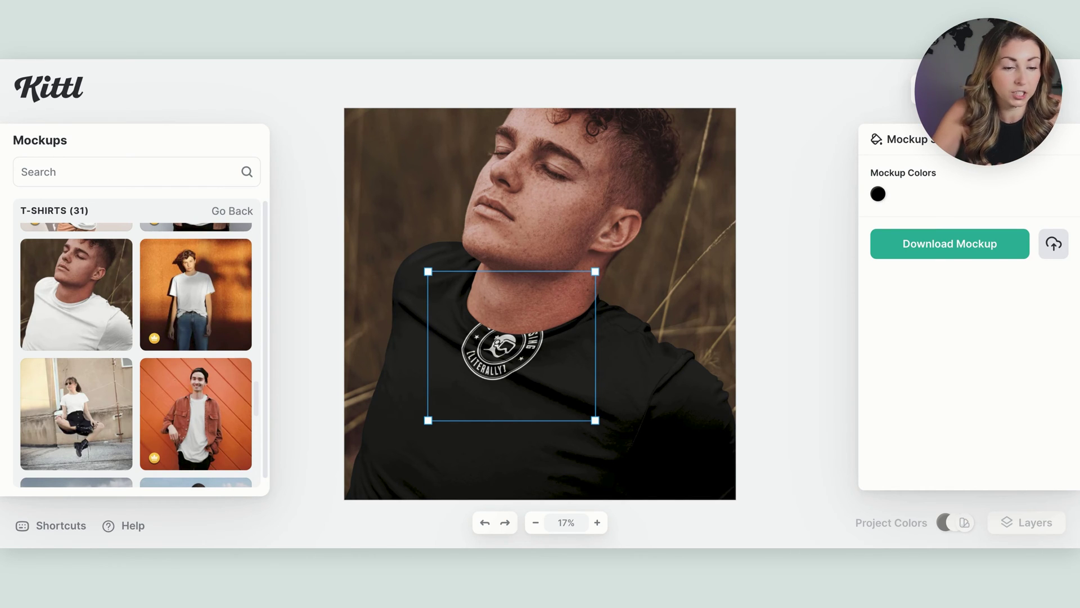
# Step: Move the logo lower and centred on the black shirt's chest in the mockup
pyautogui.click(878, 197)
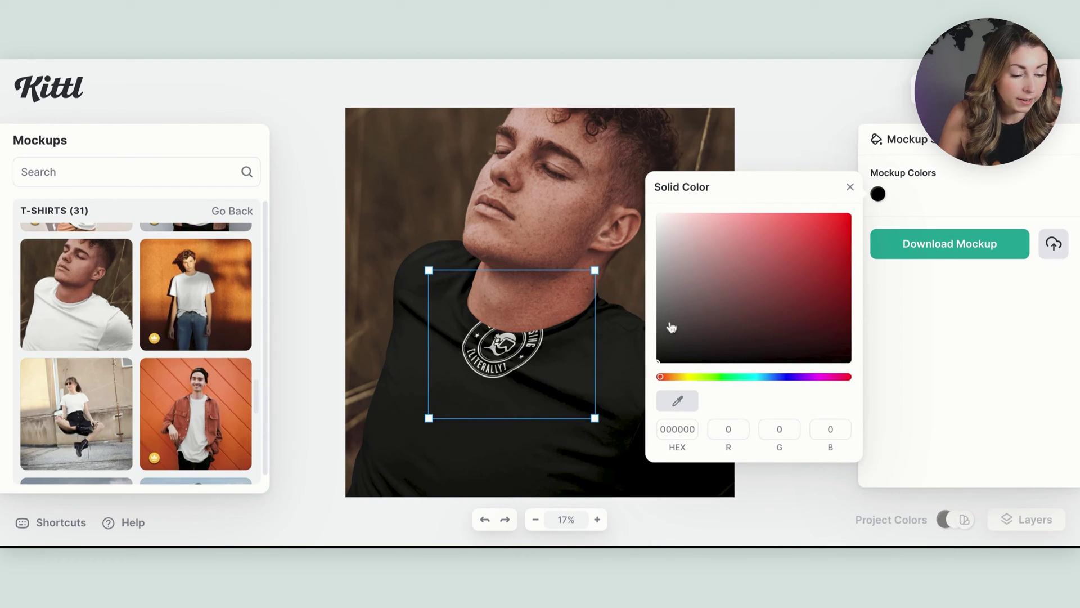
pyautogui.moveTo(670, 326)
pyautogui.mouseDown()
pyautogui.moveTo(671, 252)
pyautogui.moveTo(657, 362)
pyautogui.mouseUp()
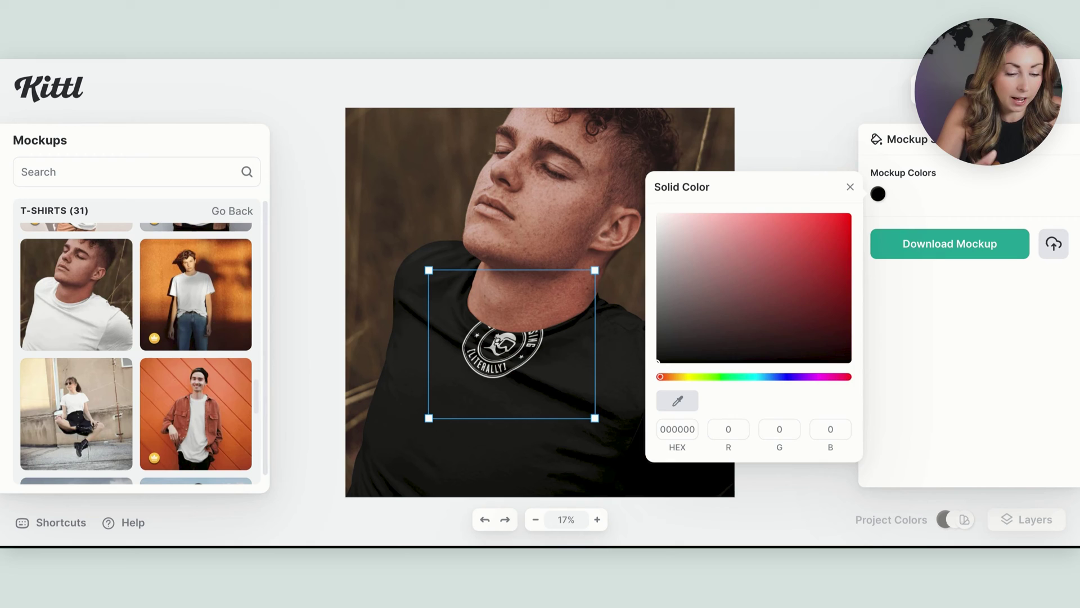
pyautogui.click(503, 350)
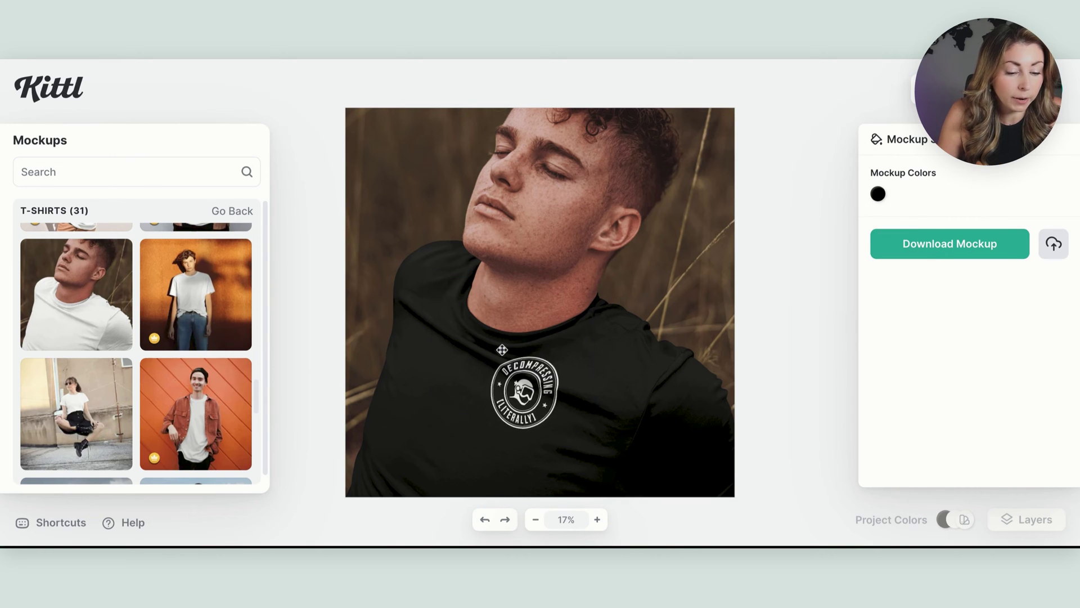
pyautogui.click(503, 350)
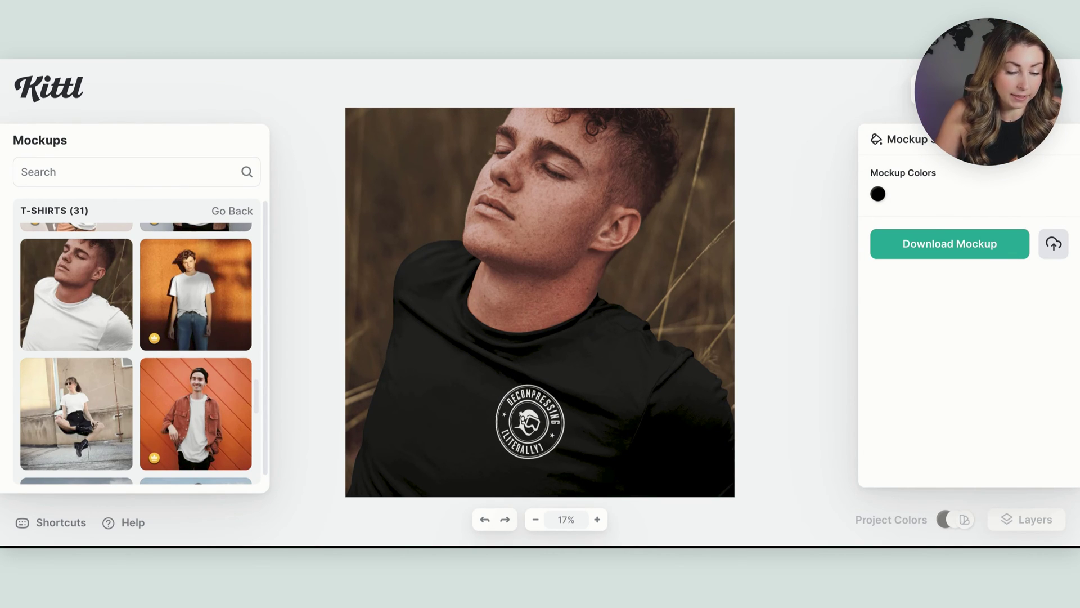
pyautogui.click(529, 422)
pyautogui.moveTo(530, 422); pyautogui.dragTo(535, 420)
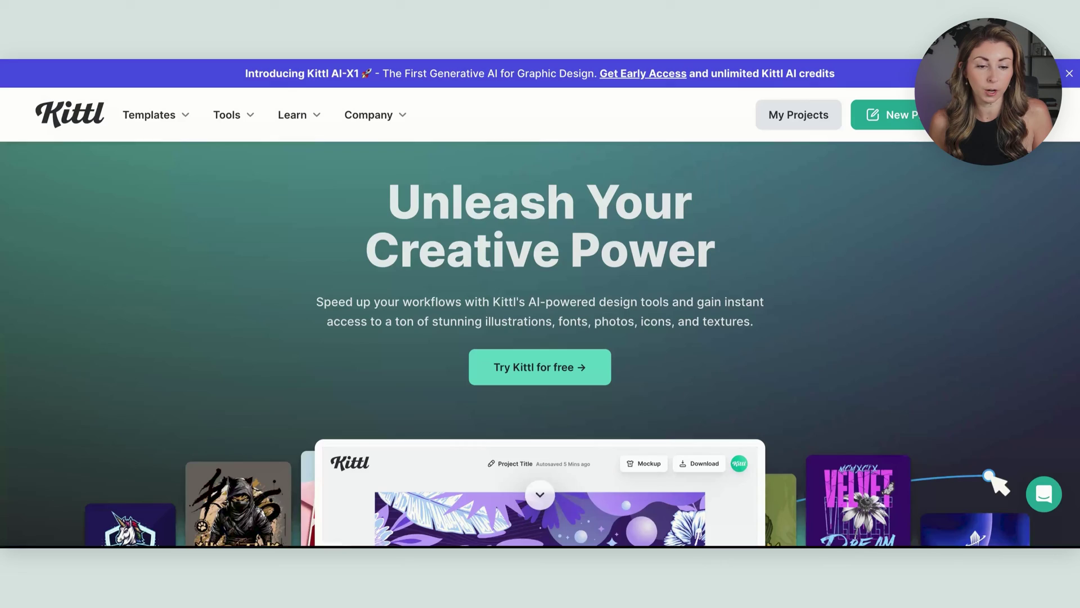
# Step: Open the AI Art Feed and scroll down the gallery to the 'dog with a cowboy hat' artwork
pyautogui.moveTo(298, 115)
pyautogui.moveTo(242, 114)
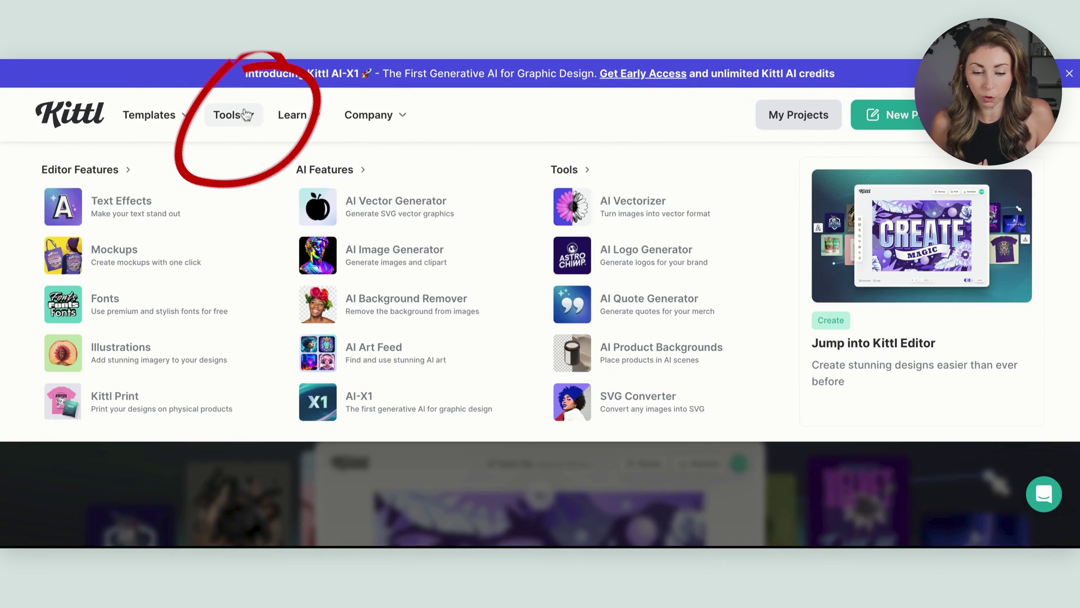
pyautogui.click(361, 363)
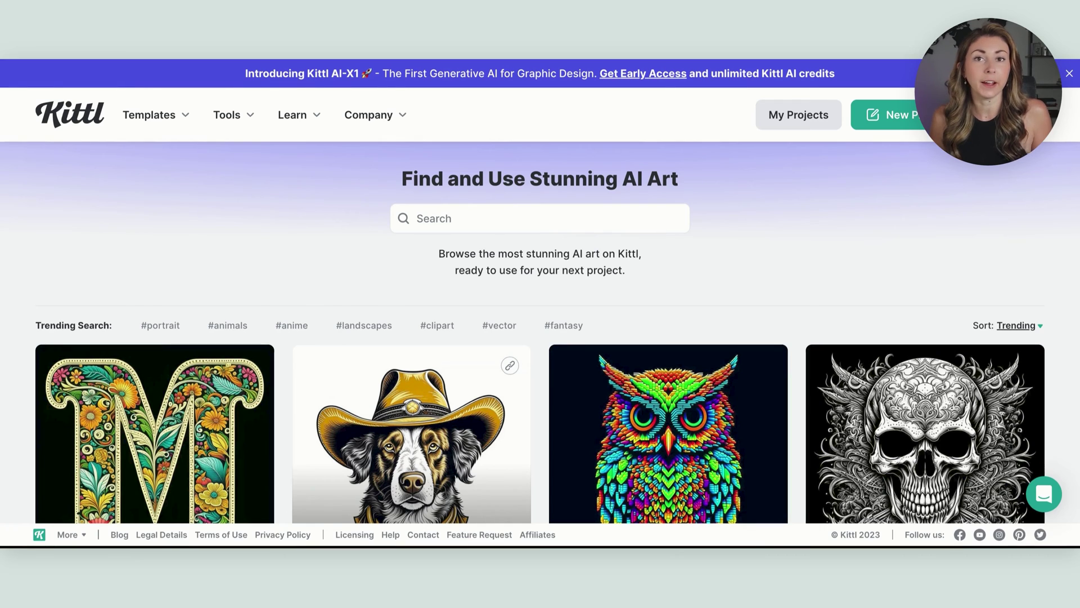
pyautogui.scroll(-1, 382, 287)
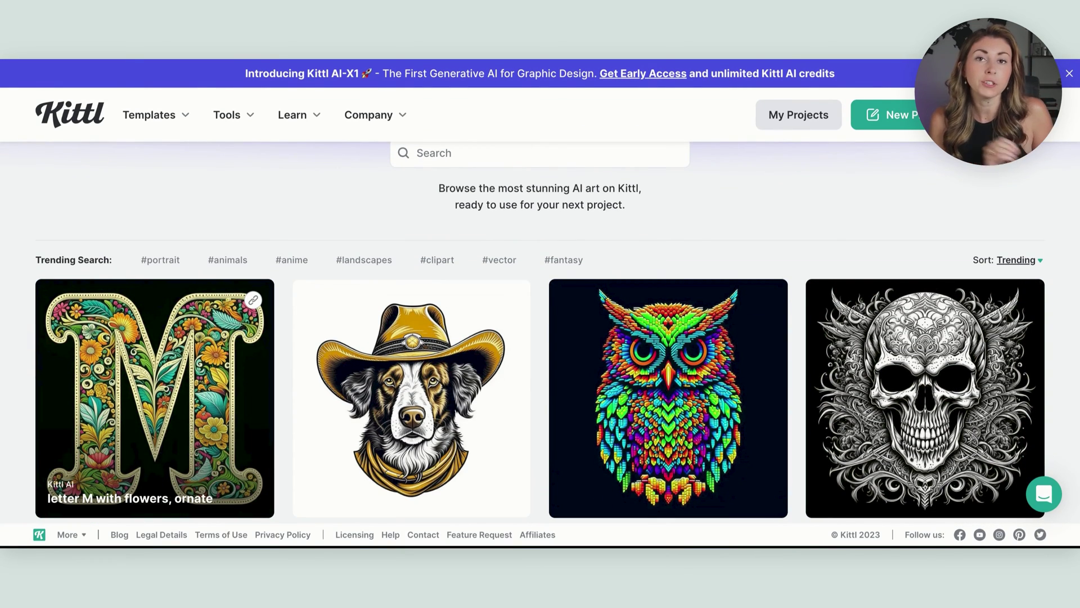
pyautogui.scroll(-1, 155, 394)
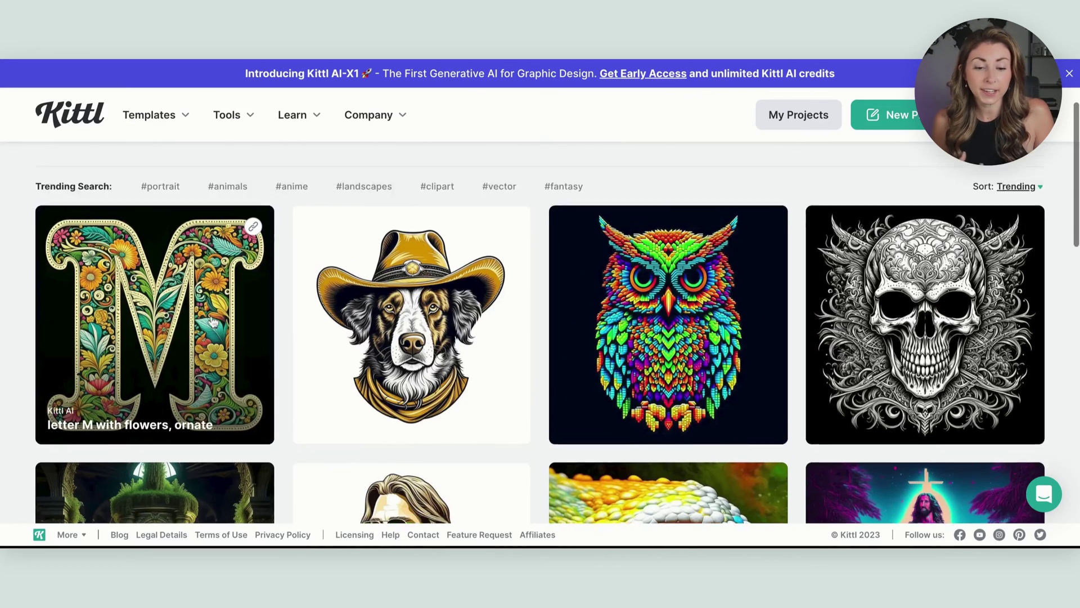
pyautogui.scroll(-1, 214, 321)
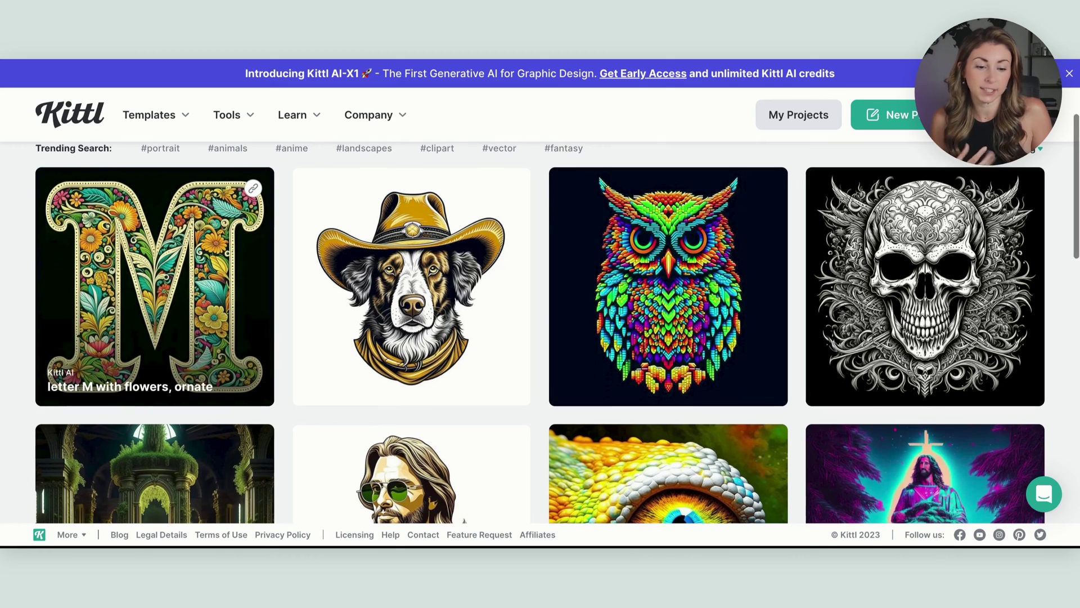
pyautogui.scroll(-1, 434, 287)
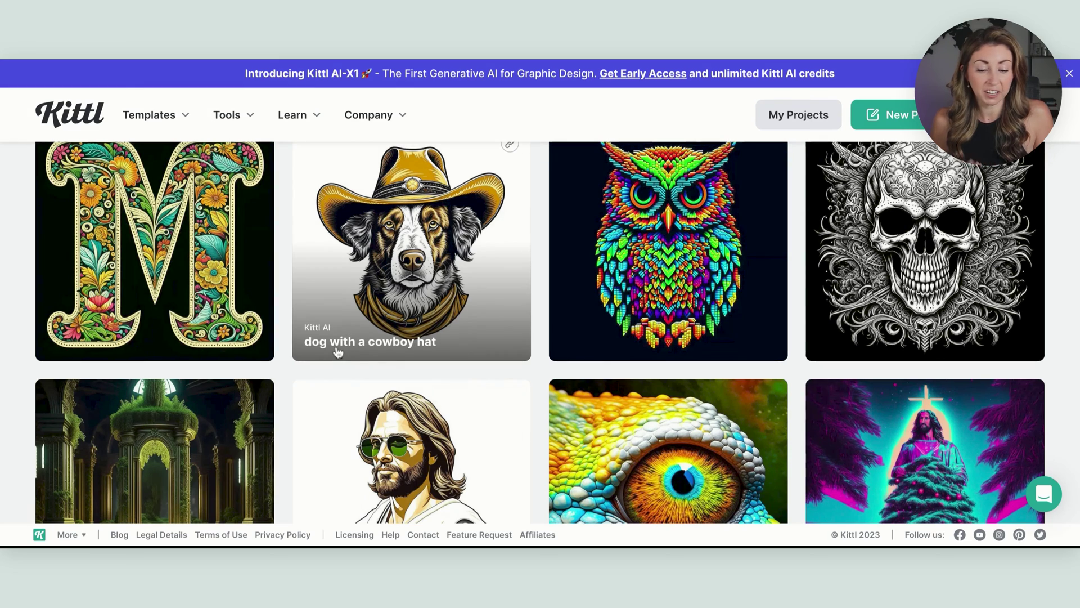
# Step: Open the cowboy dog artwork's details and scroll through its prompt and T-Shirt Graphic style
pyautogui.click(436, 210)
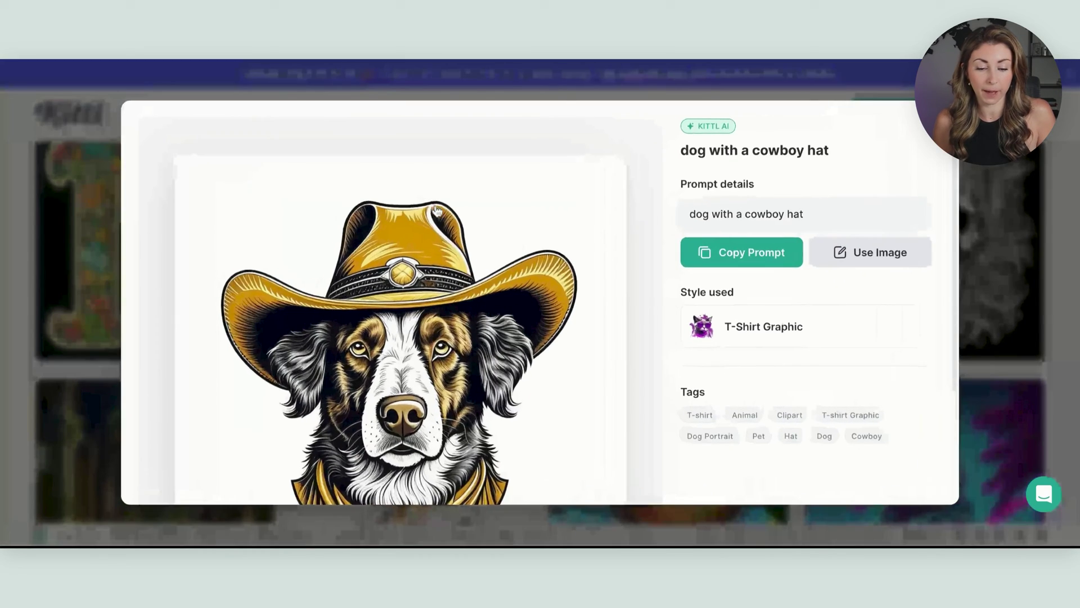
pyautogui.scroll(-2, 803, 240)
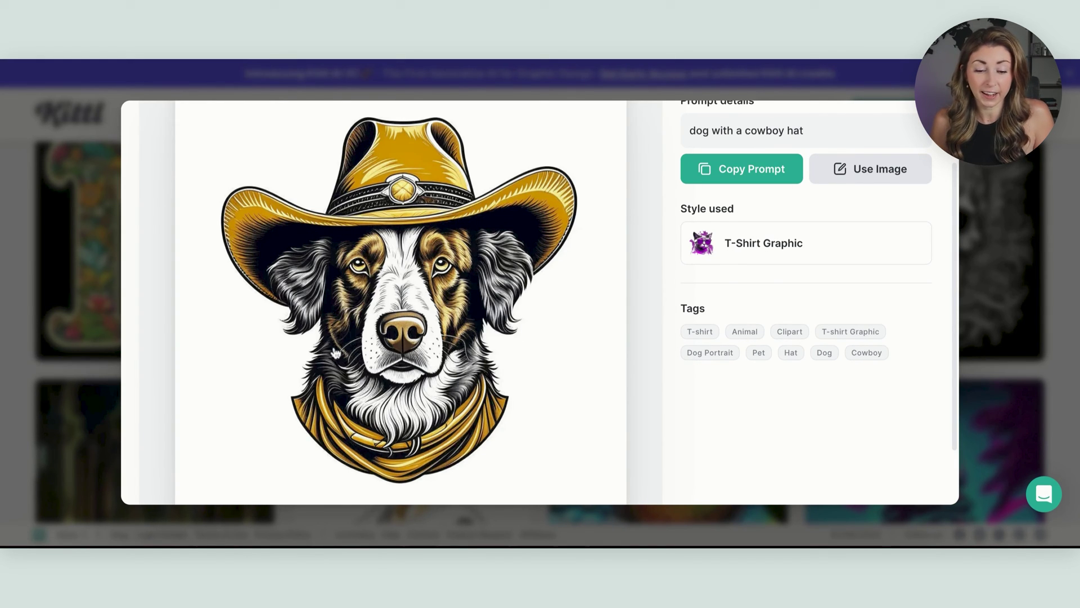
pyautogui.scroll(2, 732, 276)
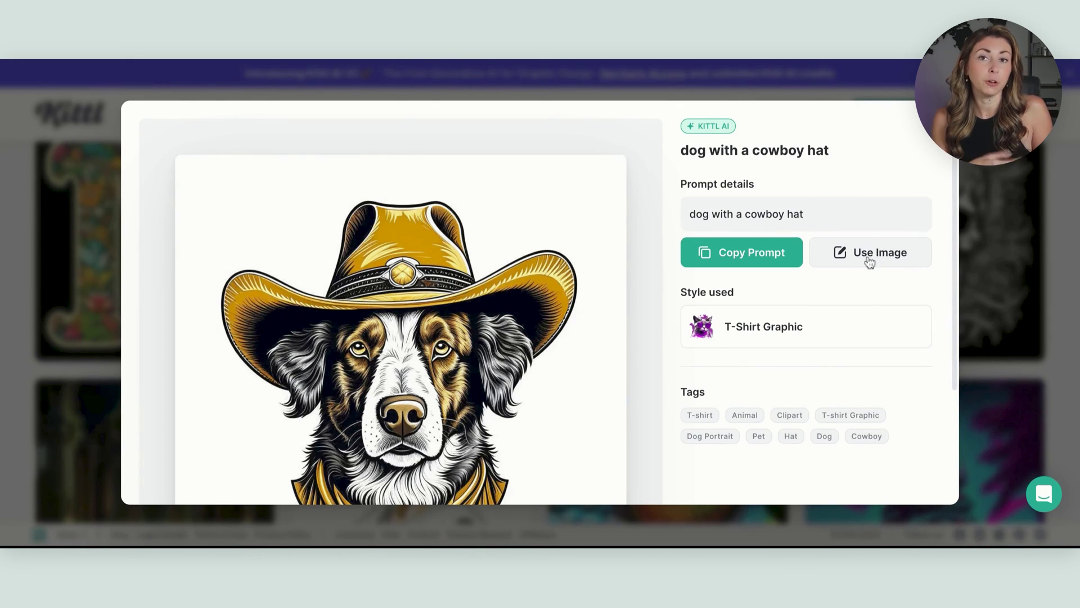
pyautogui.click(1020, 176)
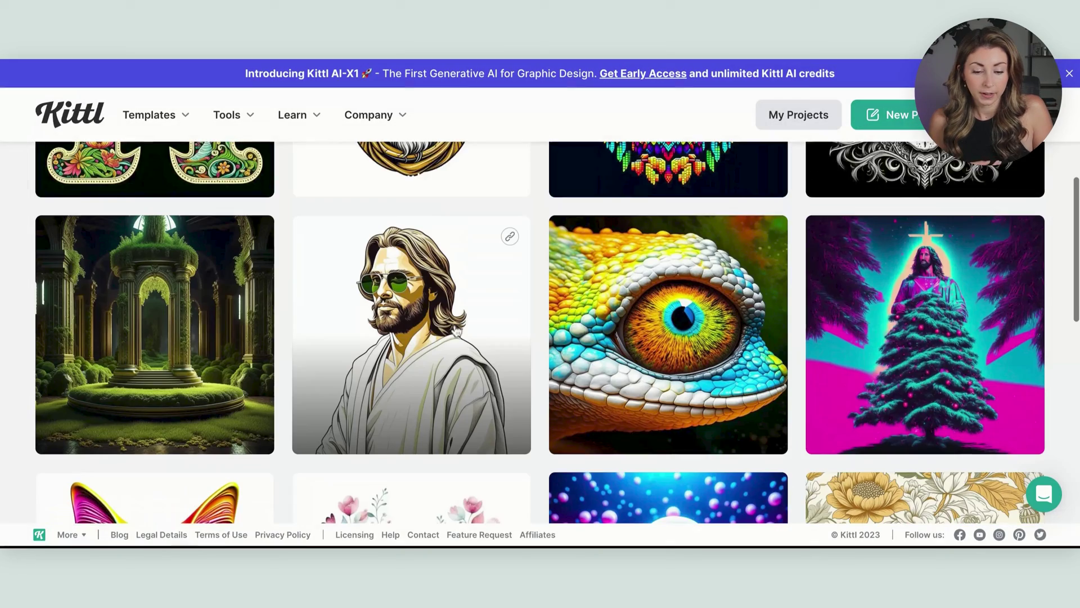
pyautogui.scroll(-1, 456, 331)
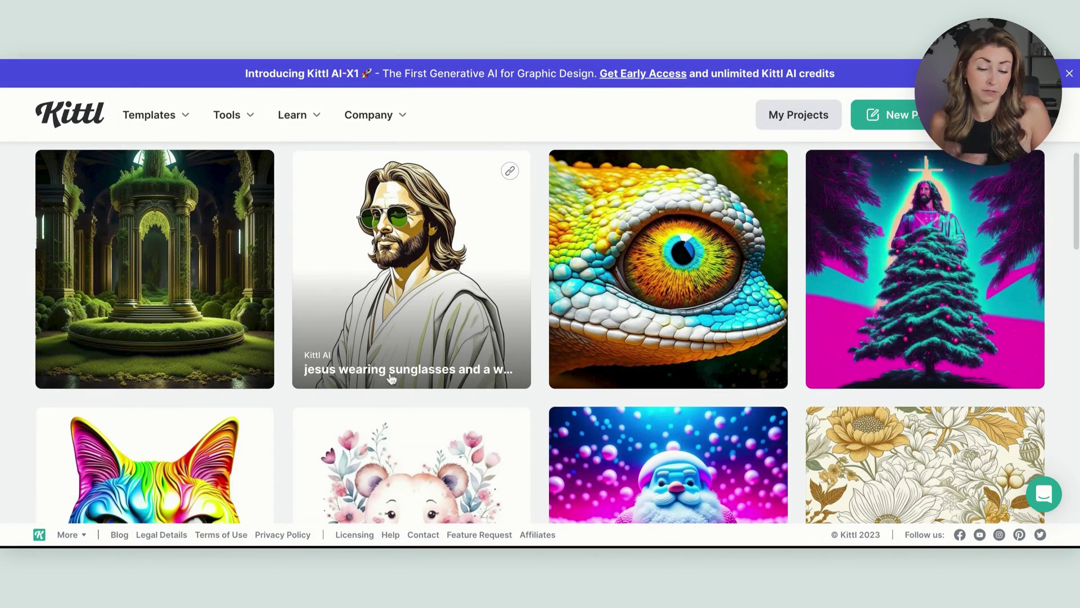
pyautogui.scroll(-4, 393, 378)
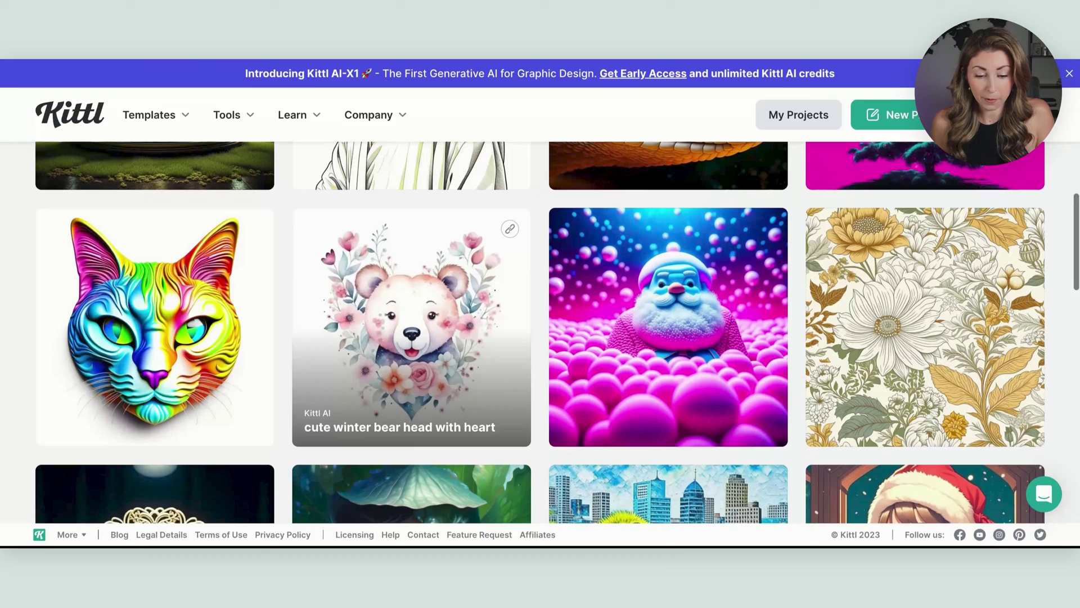
pyautogui.scroll(-12, 461, 344)
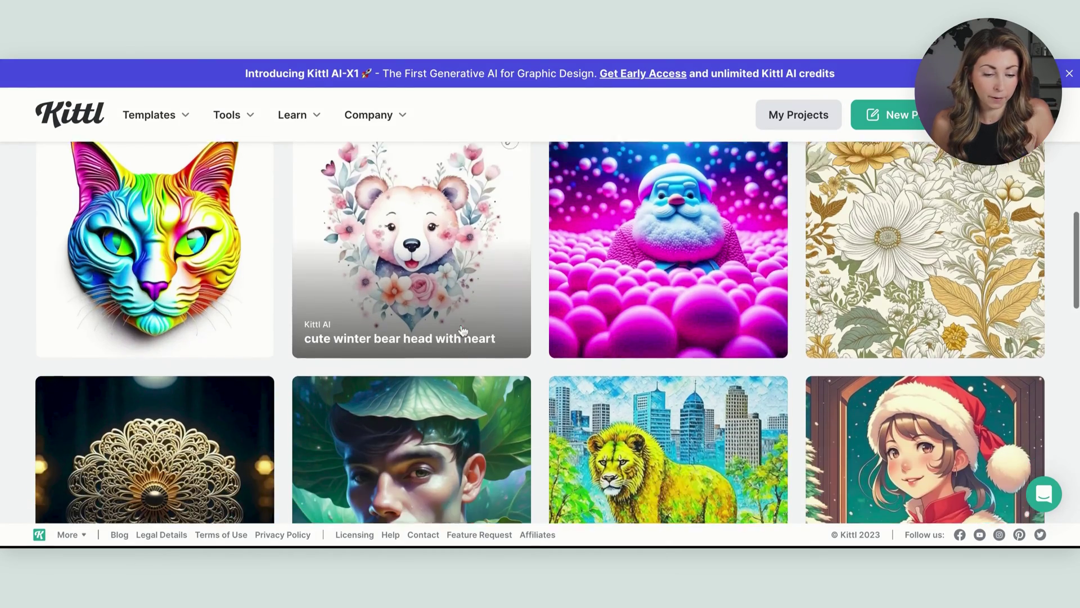
pyautogui.scroll(-4, 411, 315)
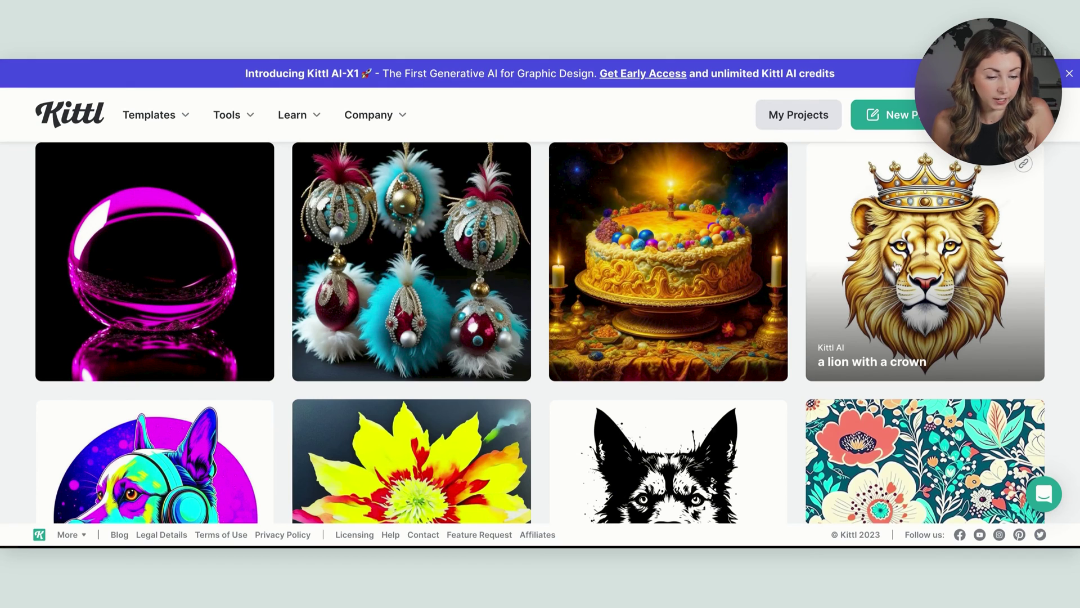
pyautogui.click(897, 267)
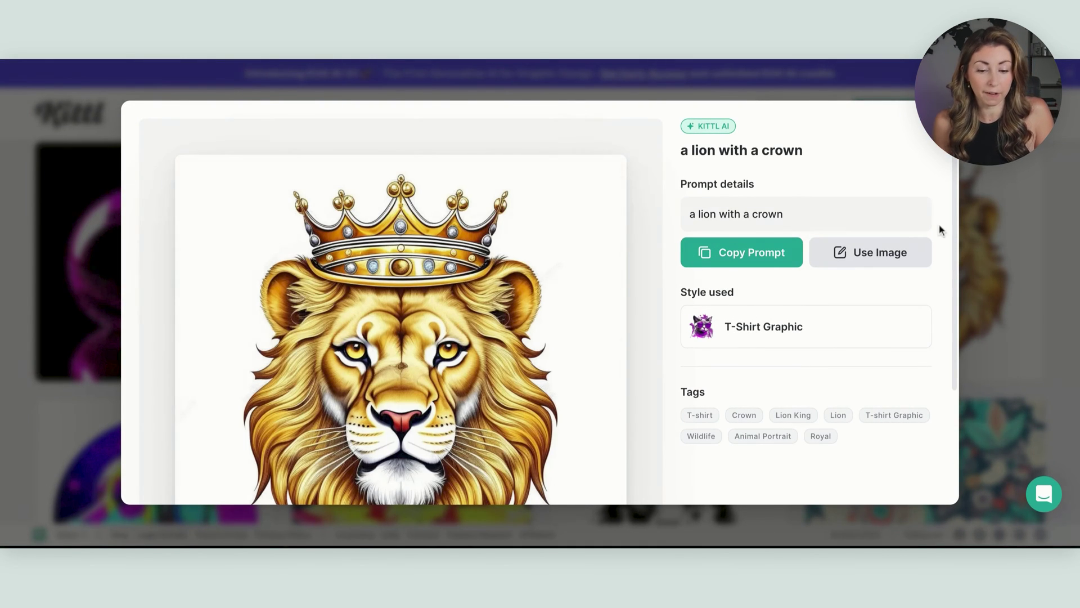
pyautogui.click(1025, 184)
pyautogui.scroll(-8, 499, 387)
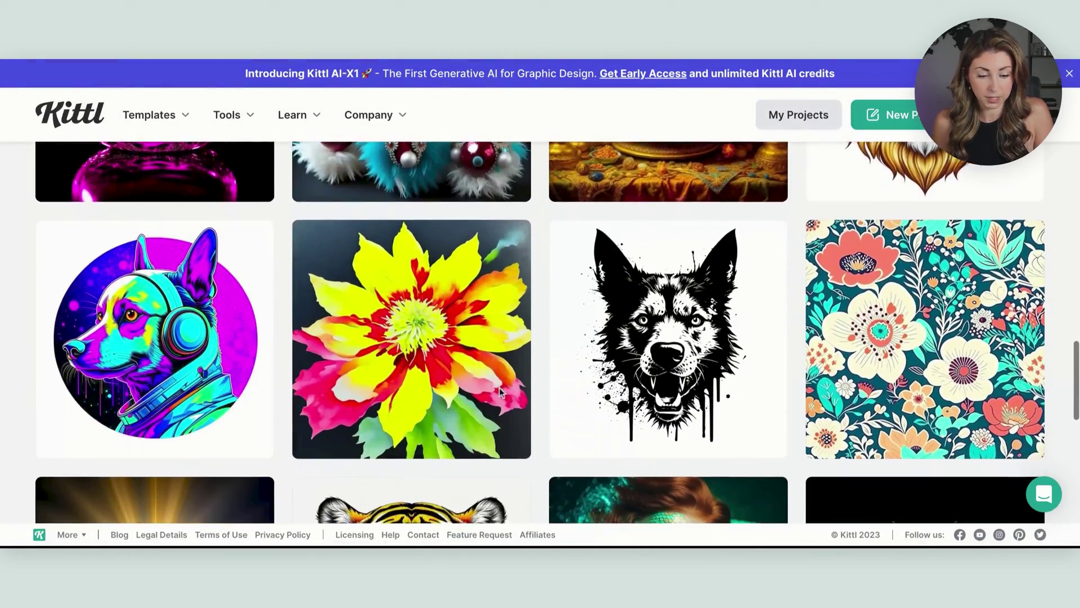
pyautogui.scroll(-6, 499, 387)
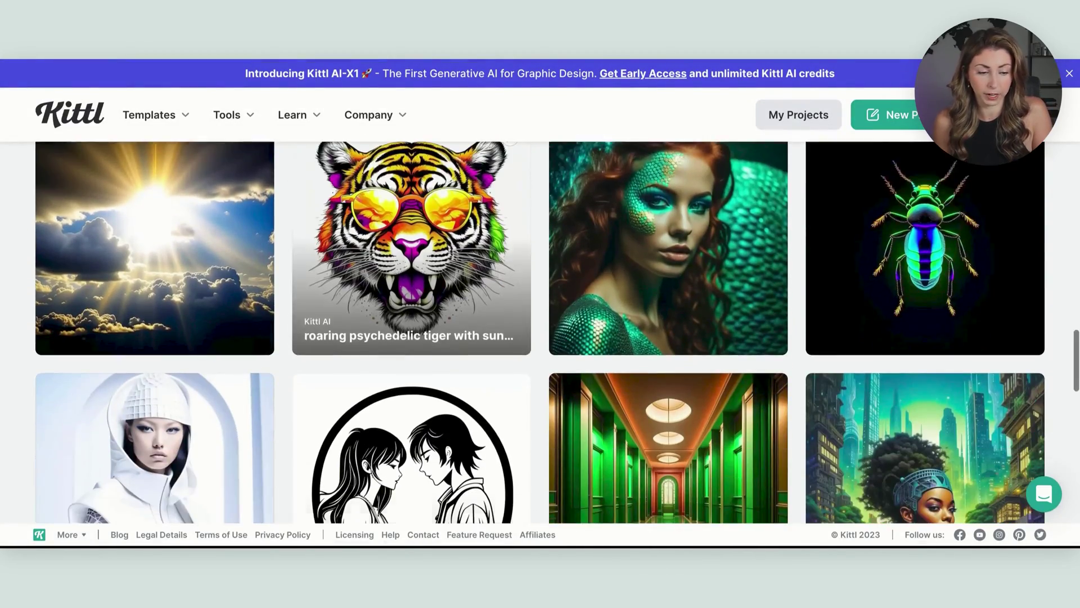
pyautogui.scroll(-3, 499, 387)
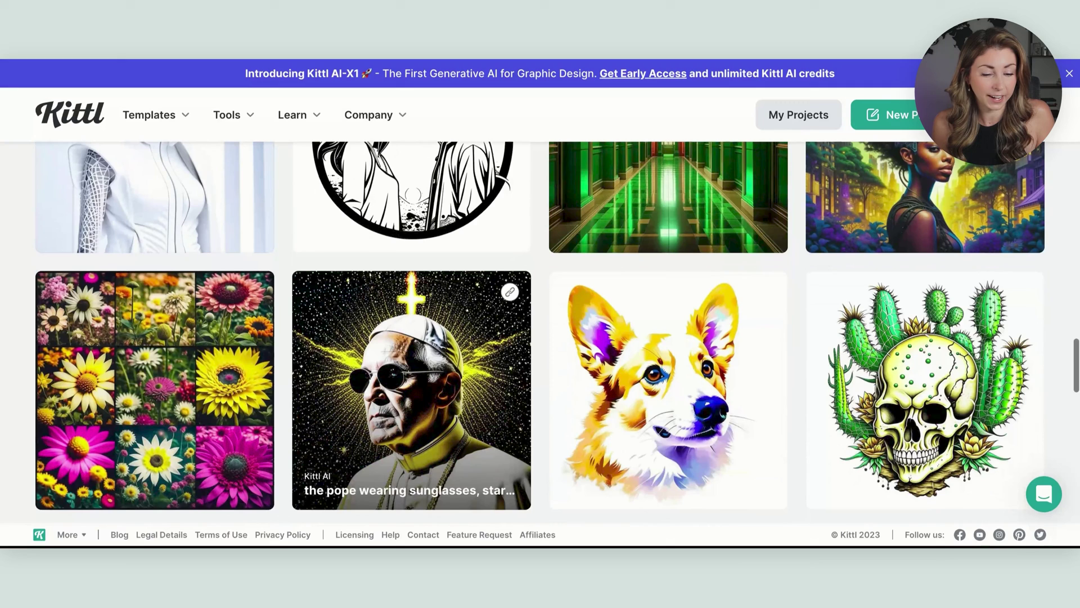
pyautogui.scroll(-6, 415, 327)
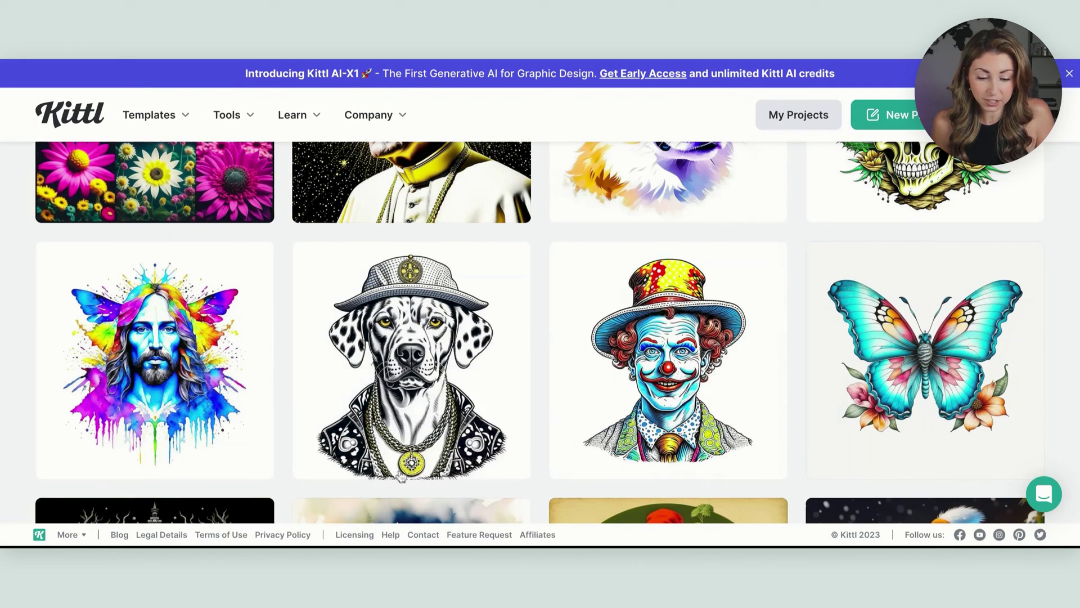
pyautogui.scroll(-1, 411, 360)
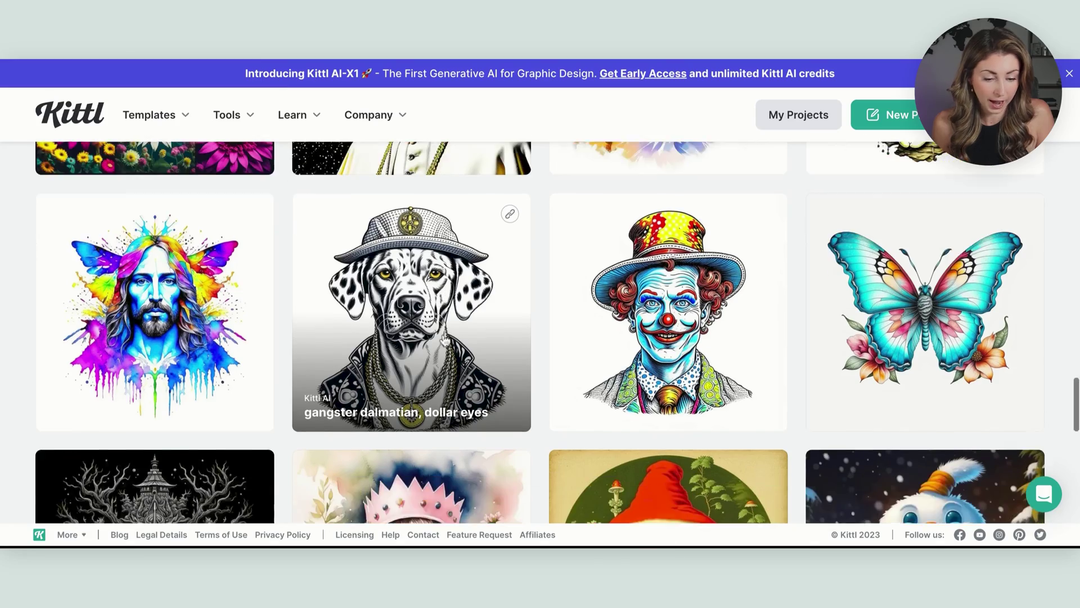
pyautogui.click(411, 361)
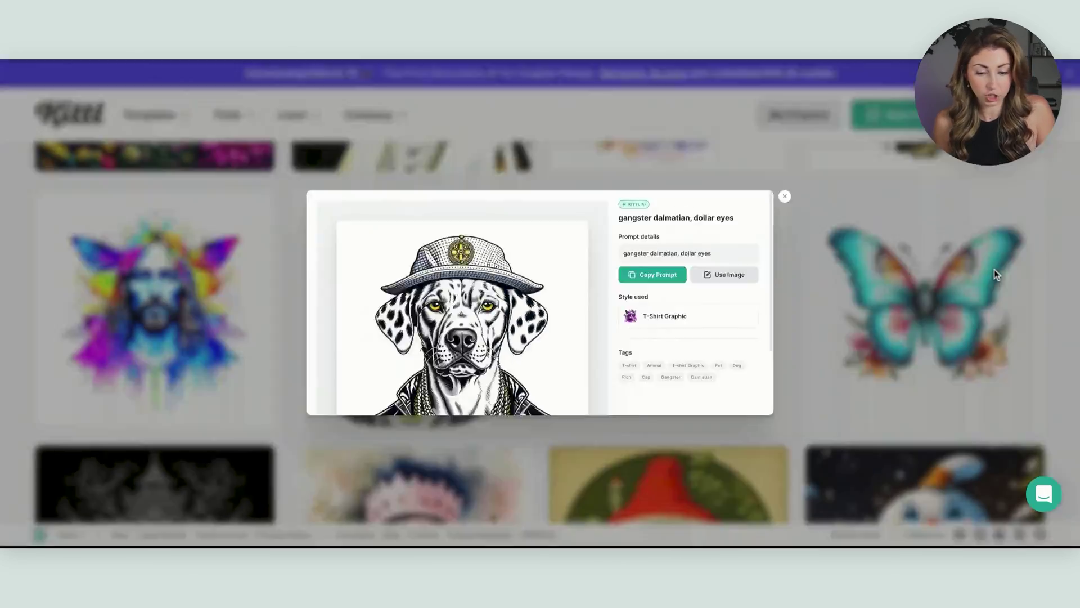
pyautogui.click(994, 269)
pyautogui.scroll(-12, 994, 269)
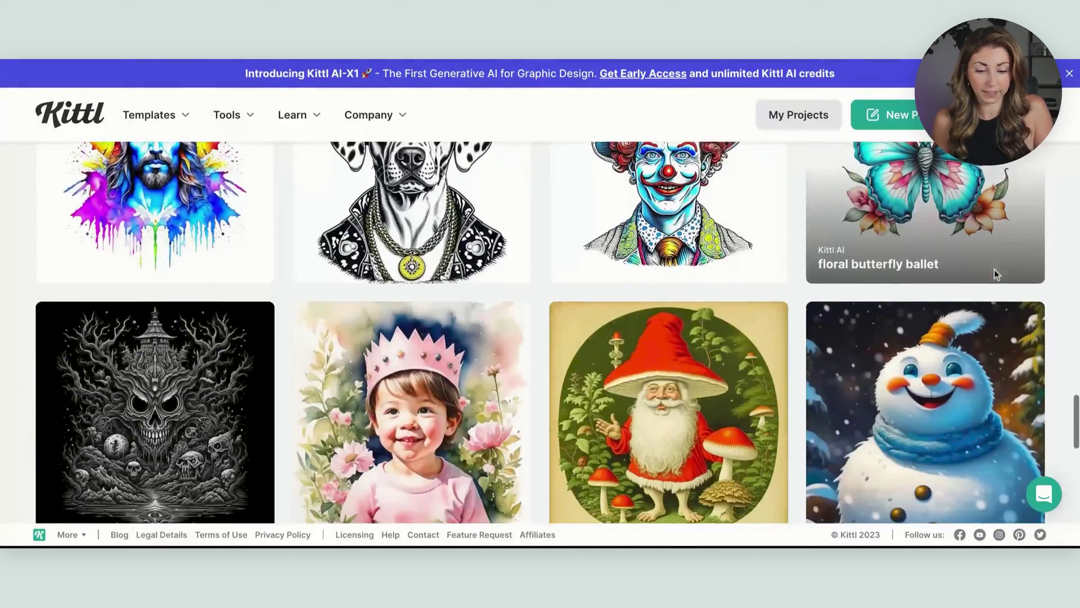
pyautogui.scroll(-3, 994, 269)
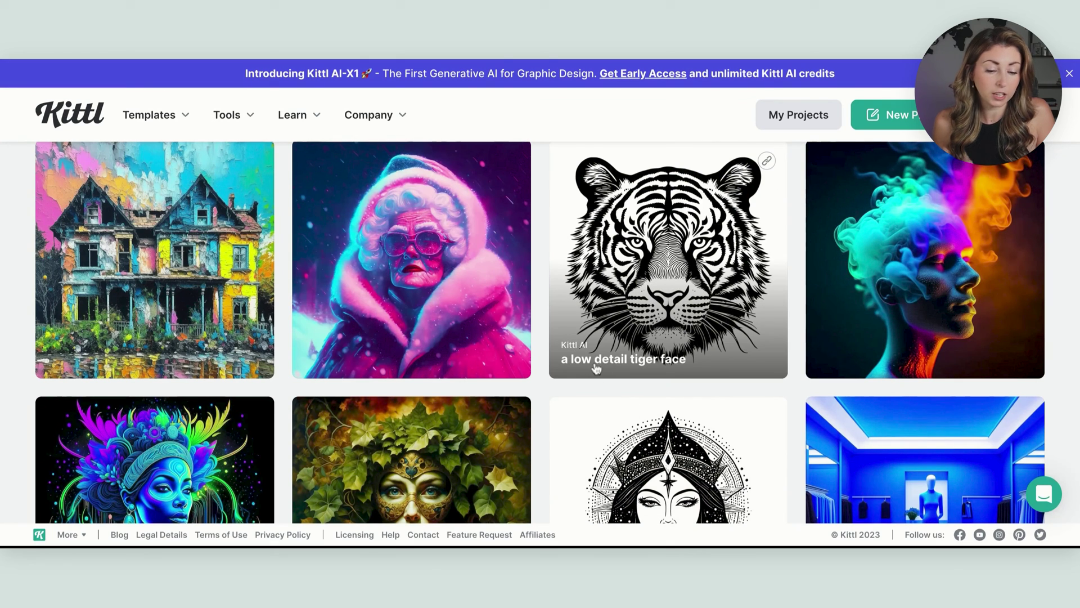
pyautogui.click(657, 252)
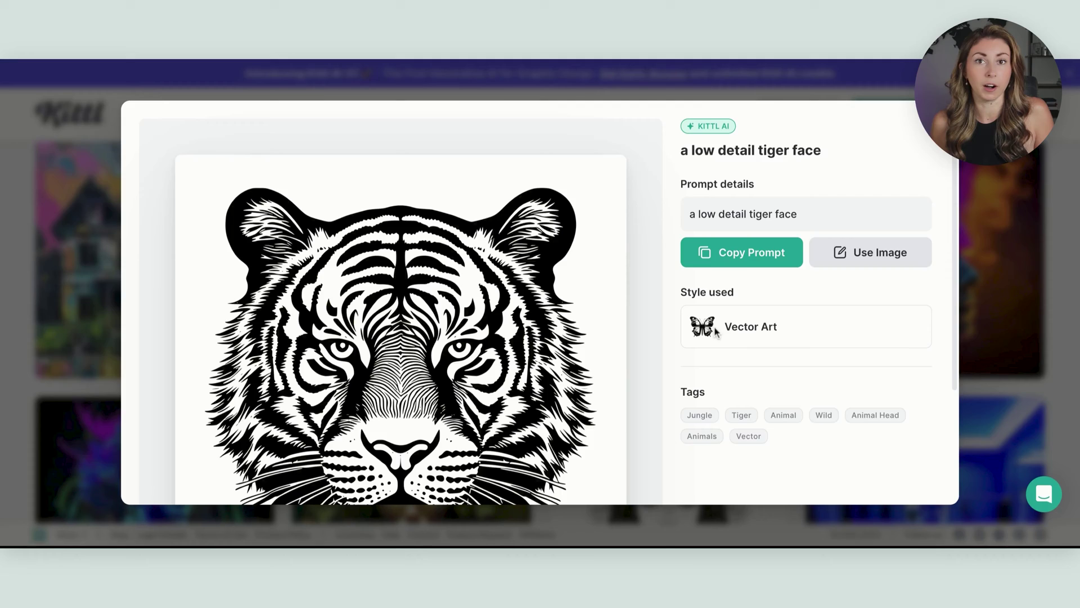
pyautogui.press('Escape')
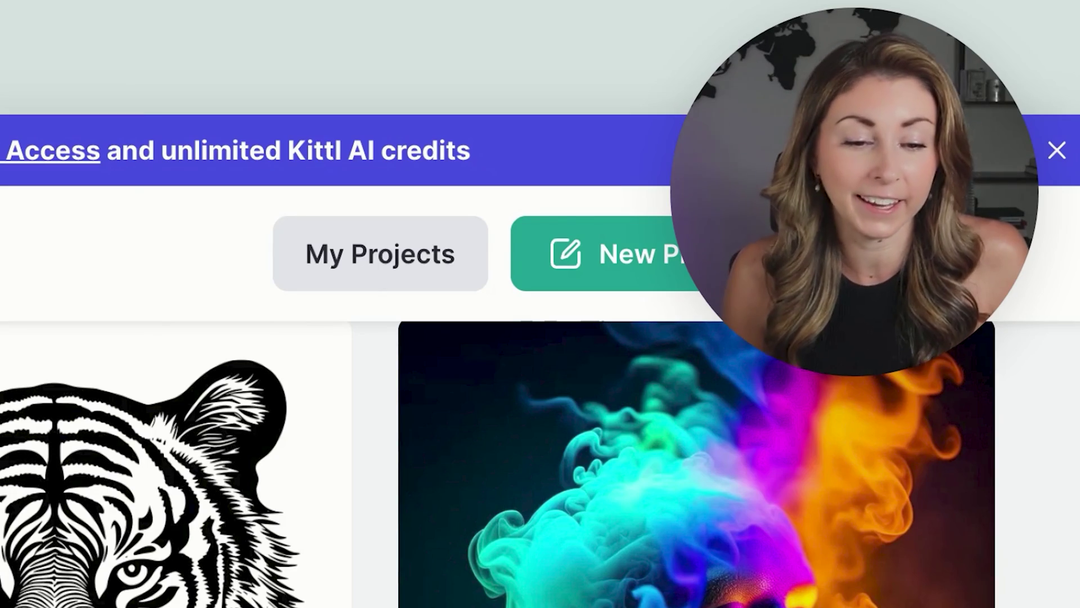
pyautogui.scroll(3, 498, 461)
pyautogui.scroll(5, 498, 462)
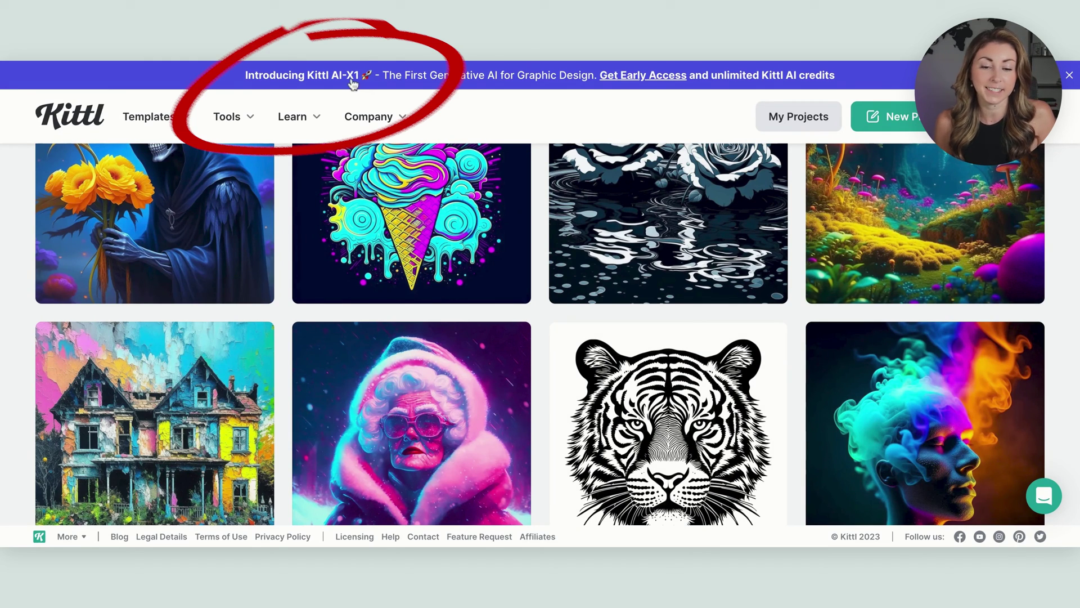
# Step: Open the 'Introducing Kittl AI-X1' banner and scroll through its early-access landing page
pyautogui.click(344, 89)
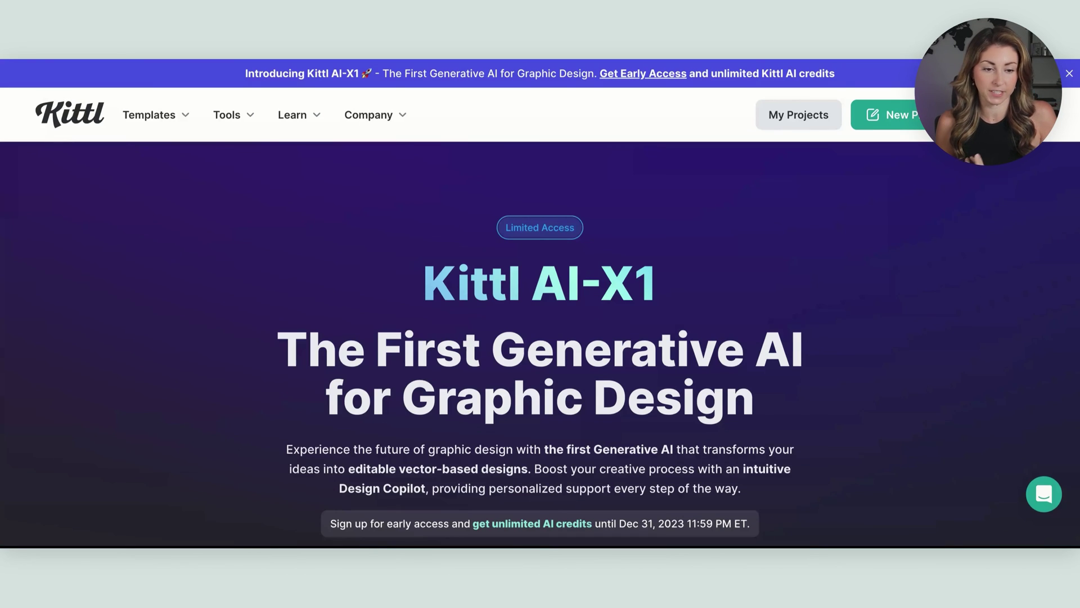
pyautogui.scroll(-8, 535, 193)
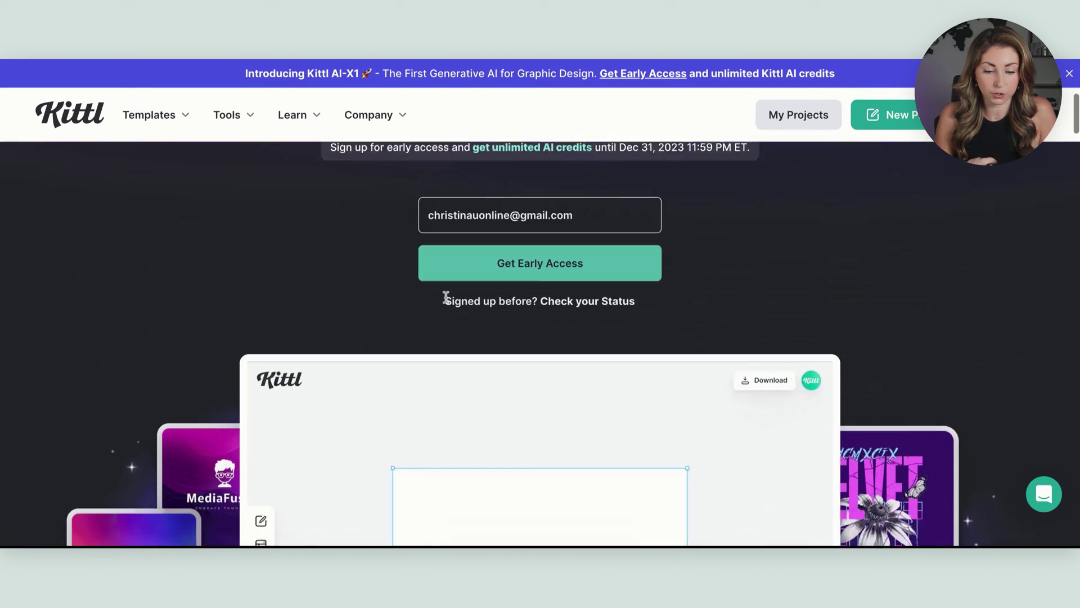
pyautogui.scroll(-3, 445, 297)
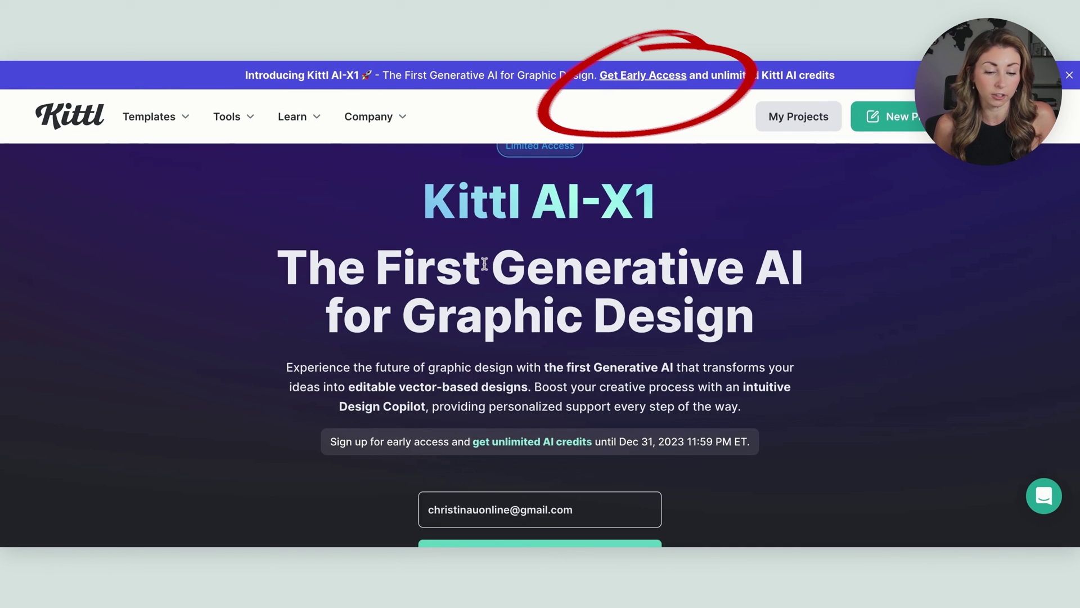
pyautogui.scroll(-2, 484, 263)
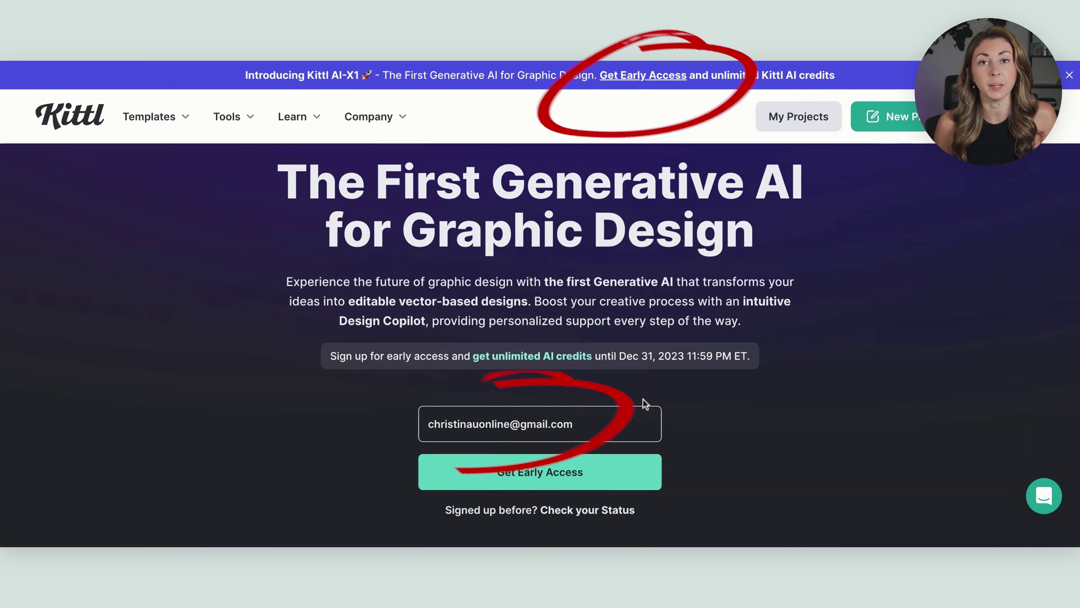